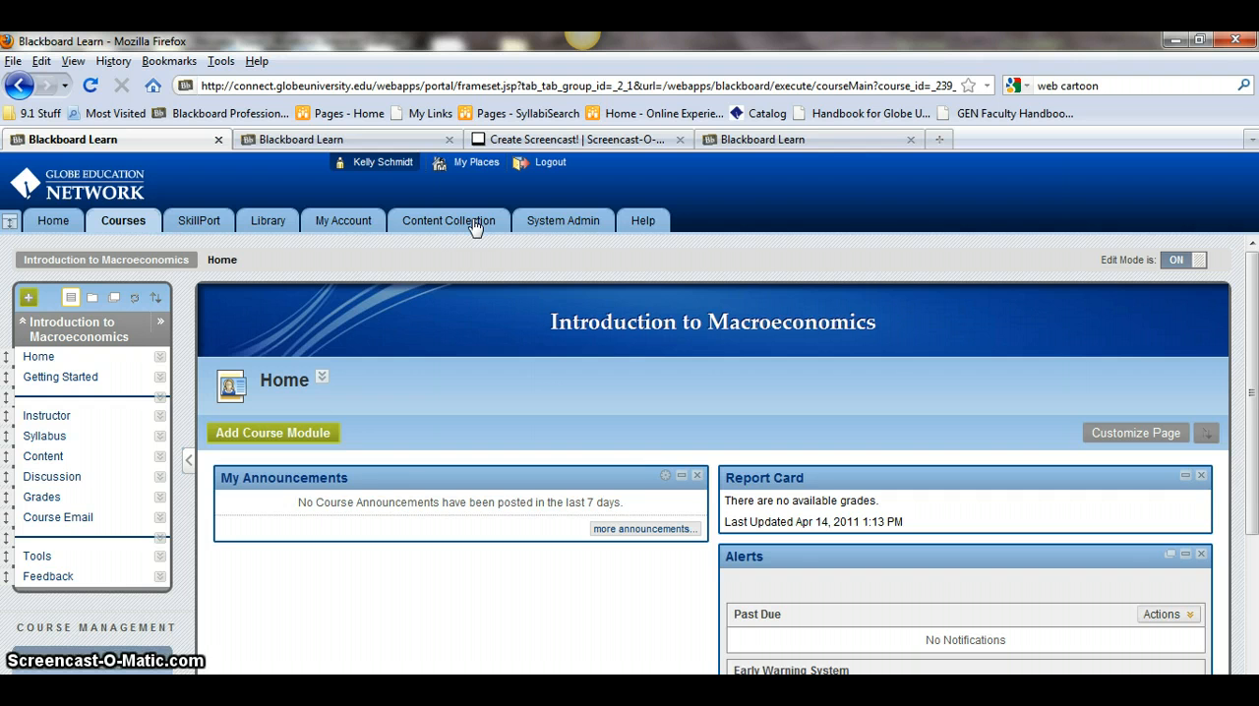
- Open the institution's Content Collection library to view its folders
{"action": "left_click", "coordinate": [475, 224]}
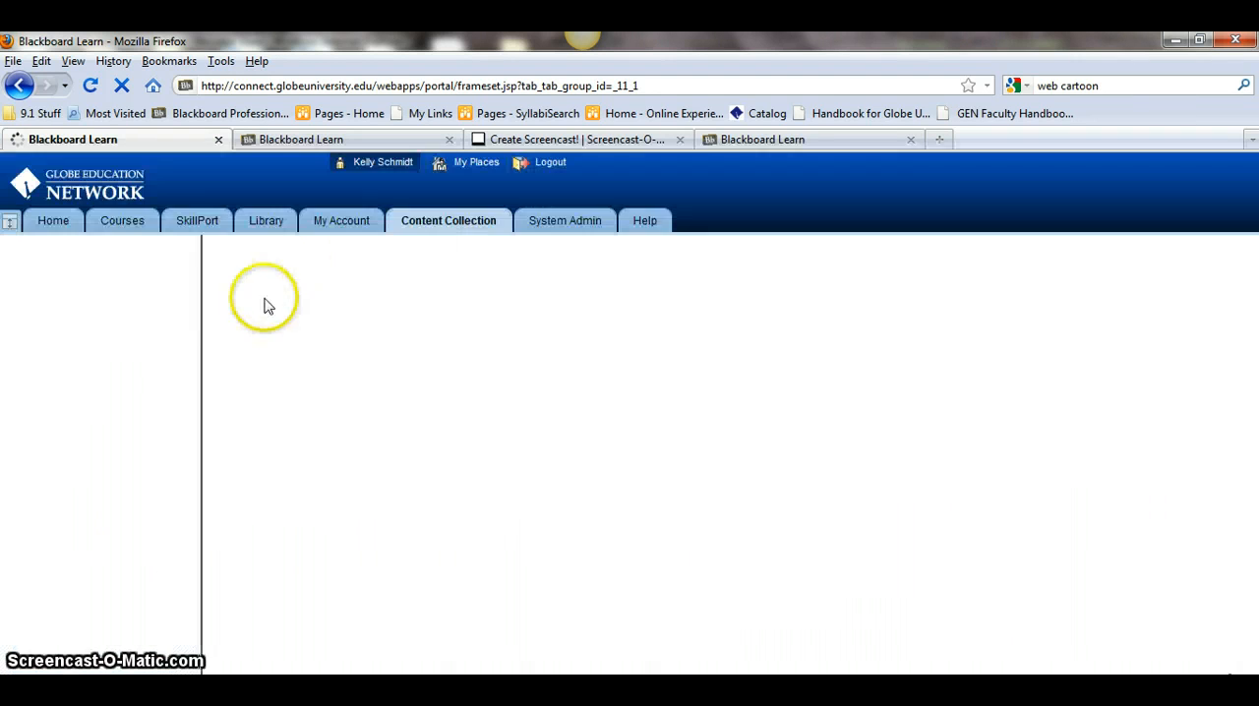
{"action": "left_click", "coordinate": [87, 418]}
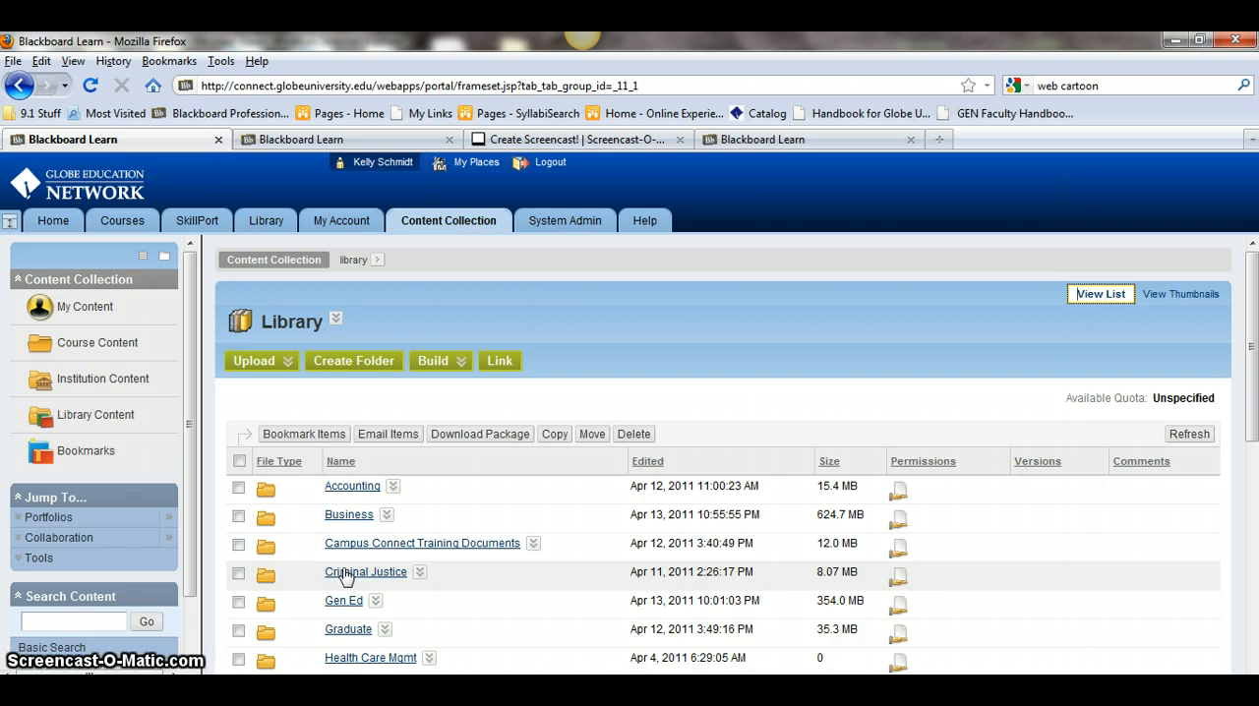
- Switch to the training course tab and read The Content Collection page's instructions and task list
{"action": "left_click", "coordinate": [773, 140]}
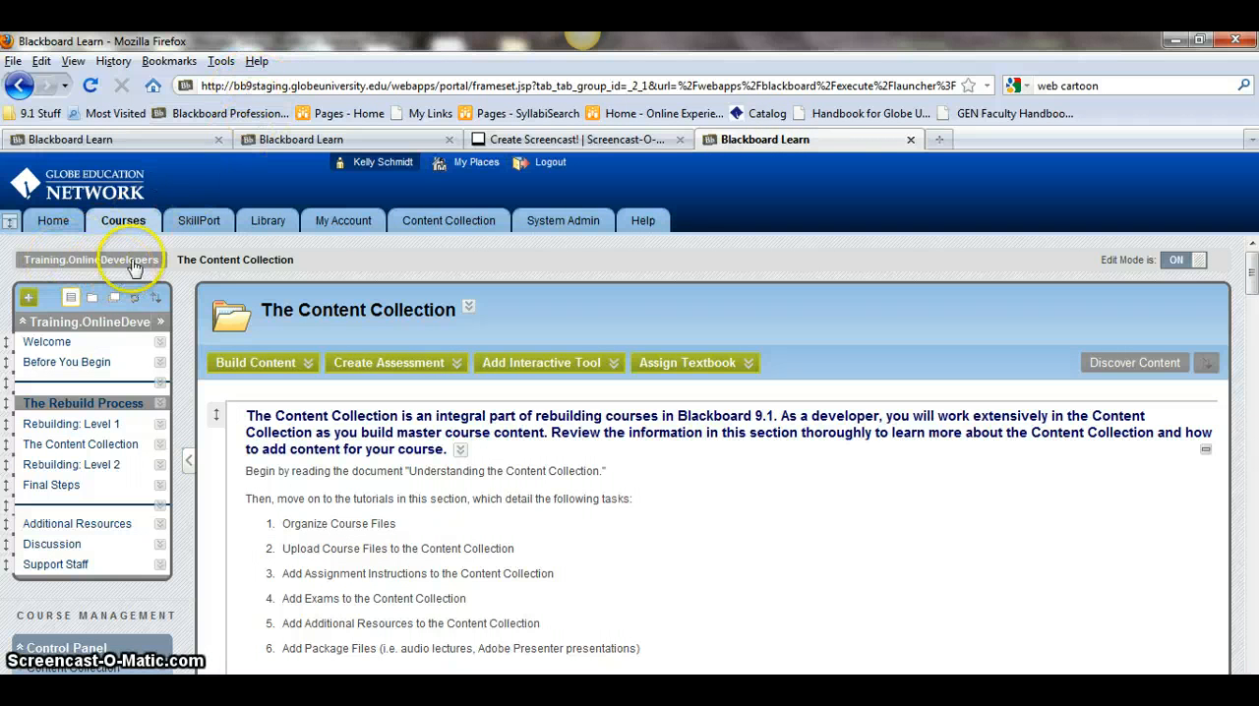
{"action": "left_click", "coordinate": [100, 447]}
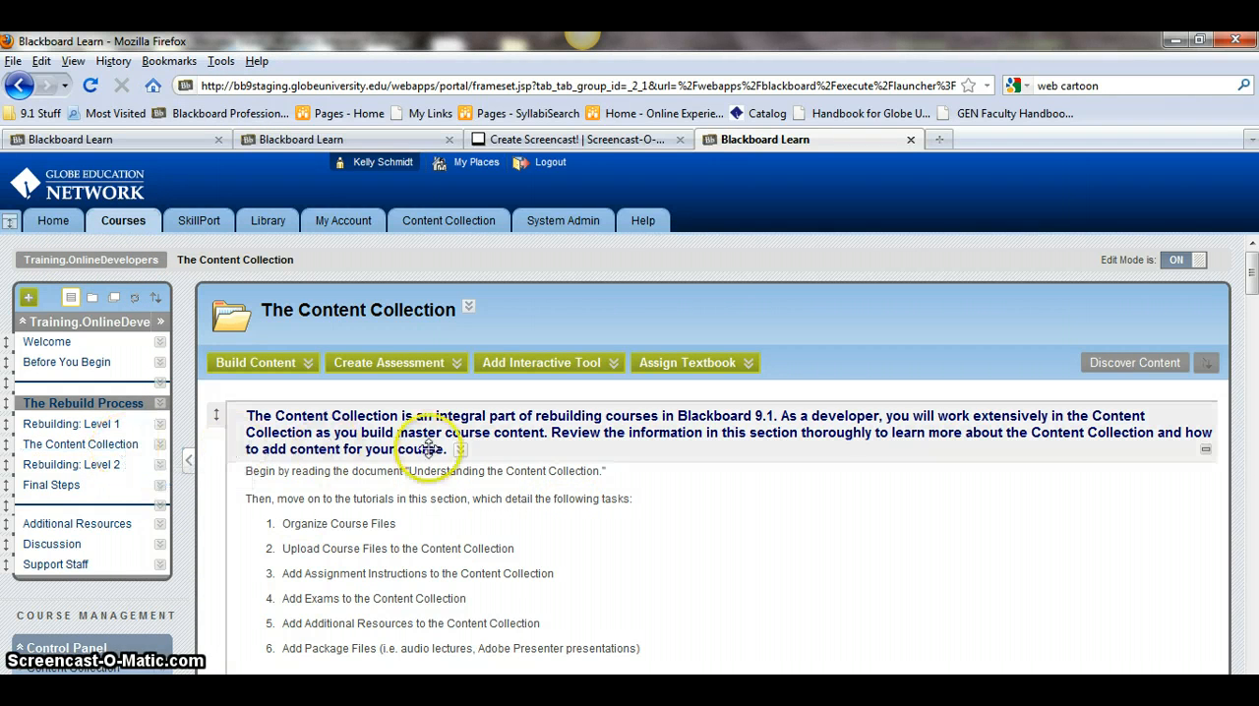
{"action": "scroll", "coordinate": [472, 513], "scroll_direction": "down", "scroll_amount": 4}
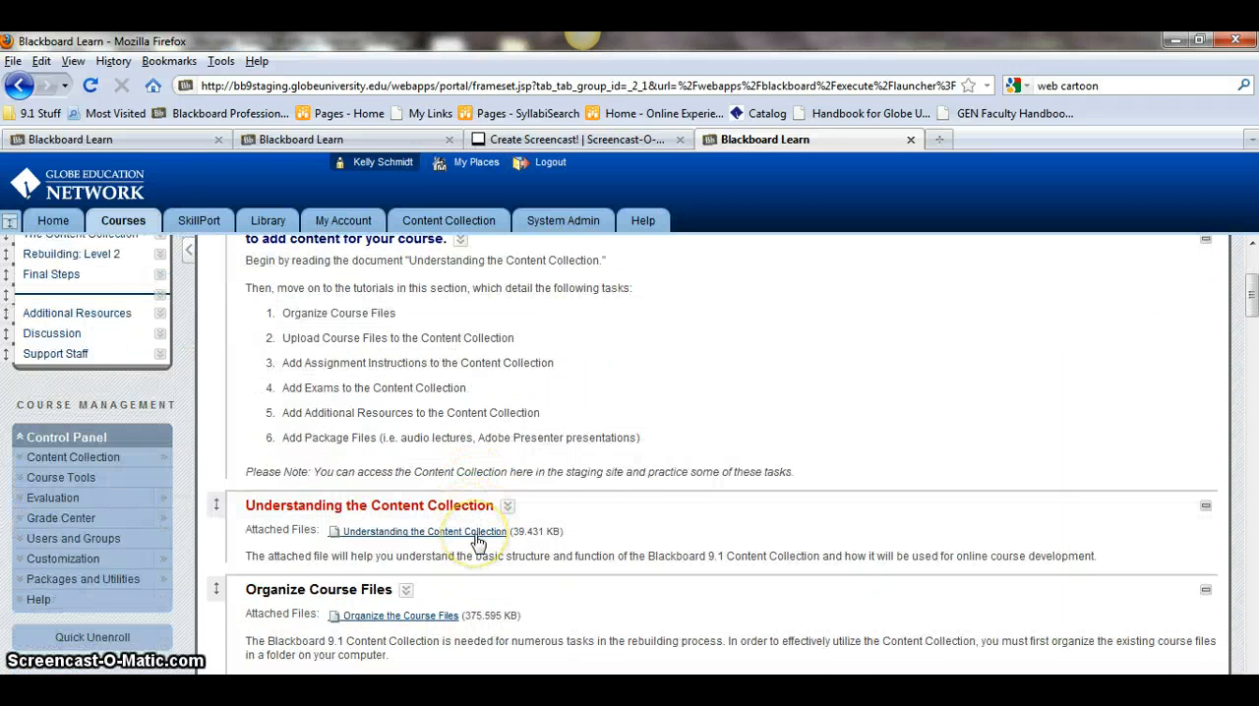
{"action": "scroll", "coordinate": [477, 541], "scroll_direction": "down", "scroll_amount": 4}
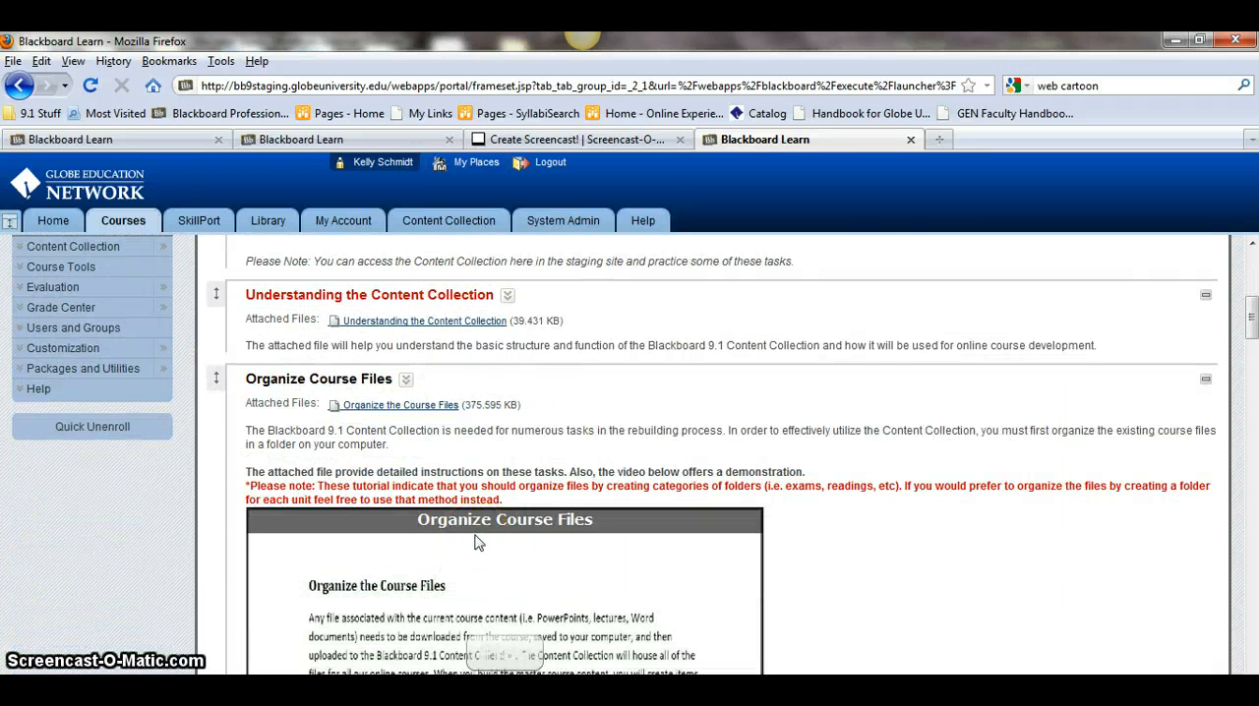
{"action": "scroll", "coordinate": [477, 541], "scroll_direction": "up", "scroll_amount": 10}
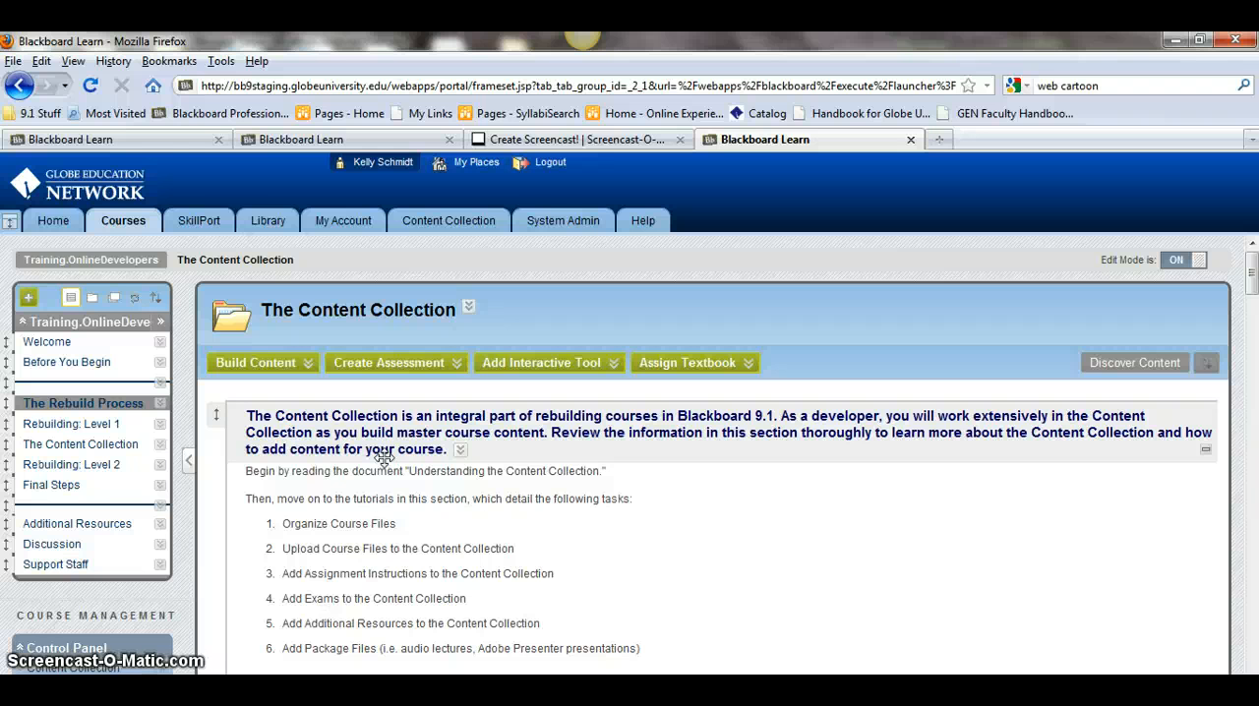
- Return to the first tab and open the Introduction to Macroeconomics course from the Courses list
{"action": "left_click", "coordinate": [187, 141]}
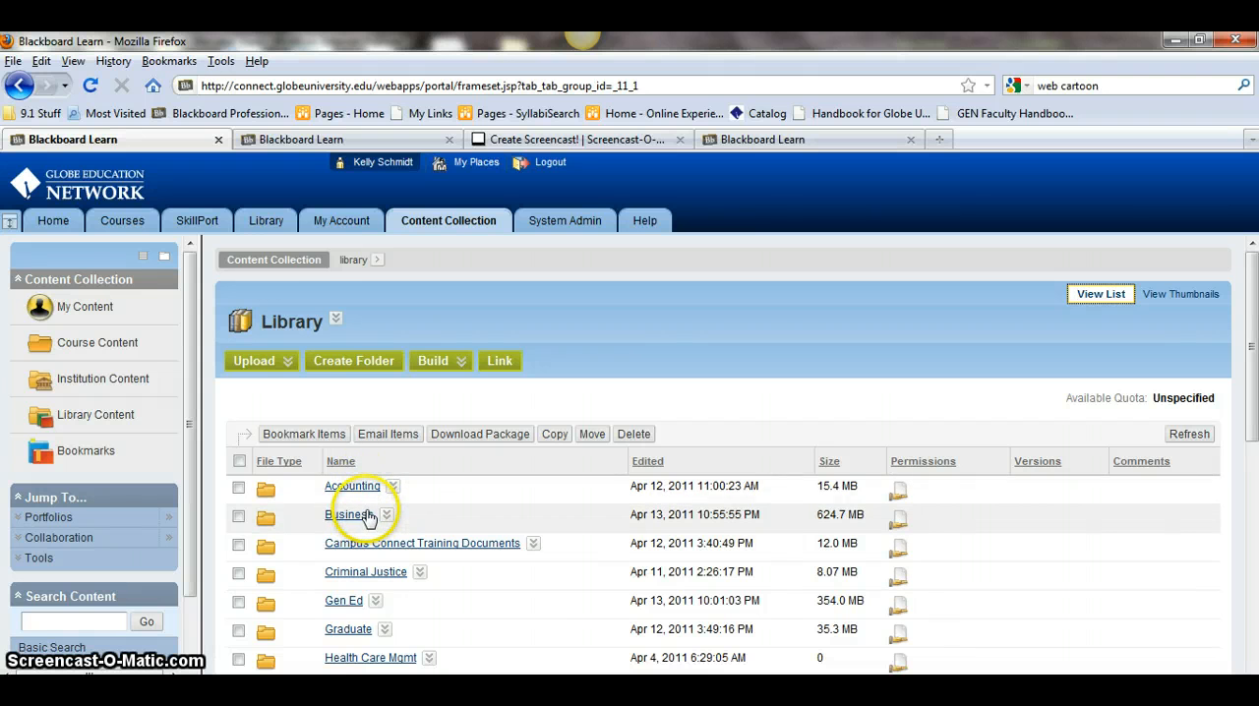
{"action": "left_click", "coordinate": [128, 220]}
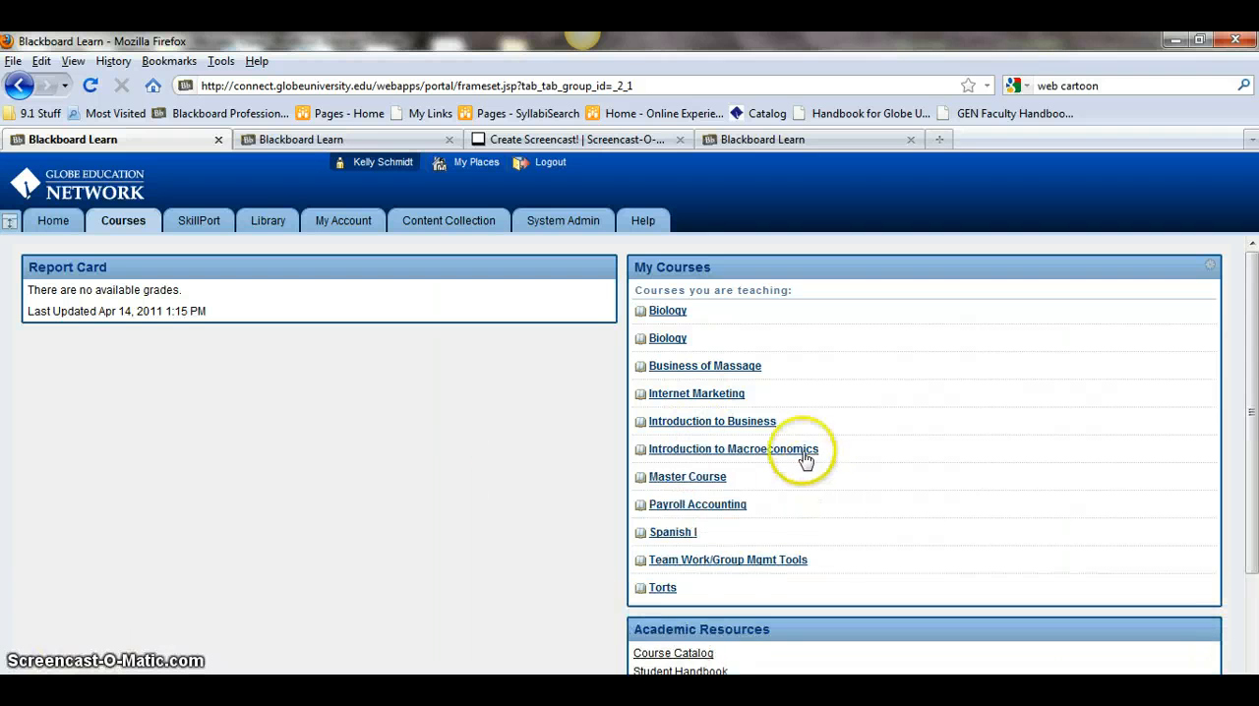
{"action": "left_click", "coordinate": [804, 451]}
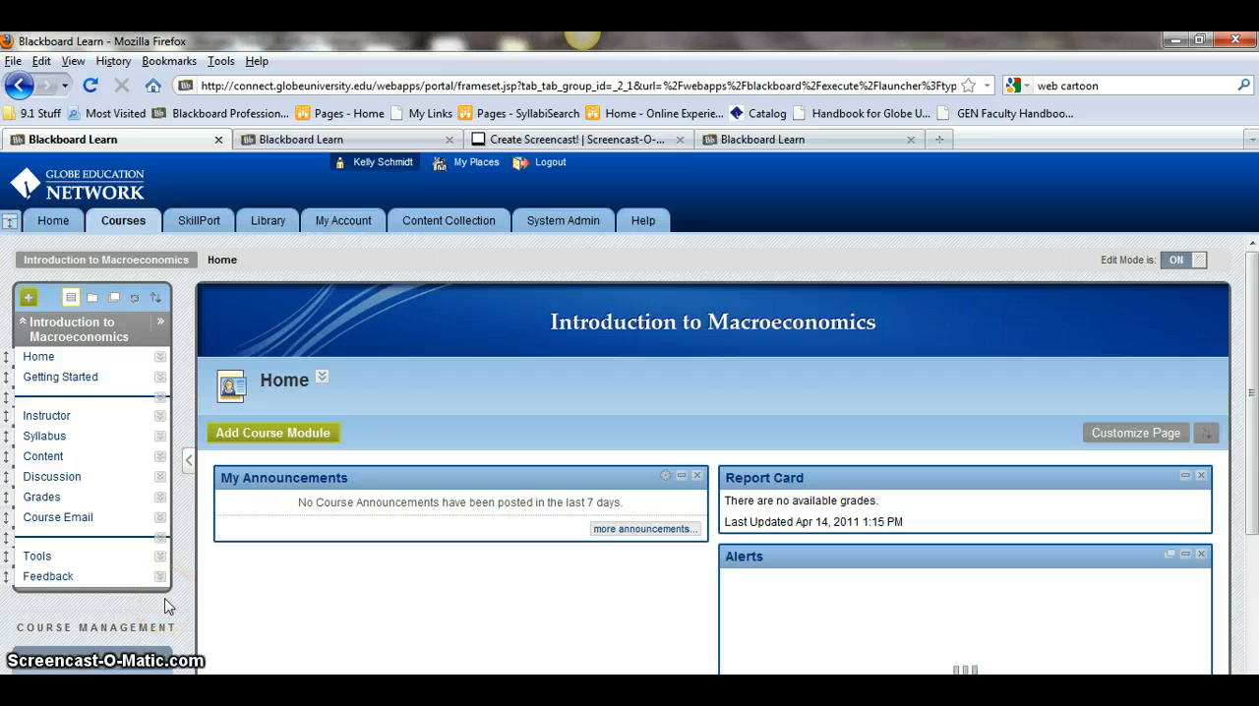
- Open the course's SS145.MASTER.OL Content Collection folder and look over its contents
{"action": "scroll", "coordinate": [168, 606], "scroll_direction": "down", "scroll_amount": 2}
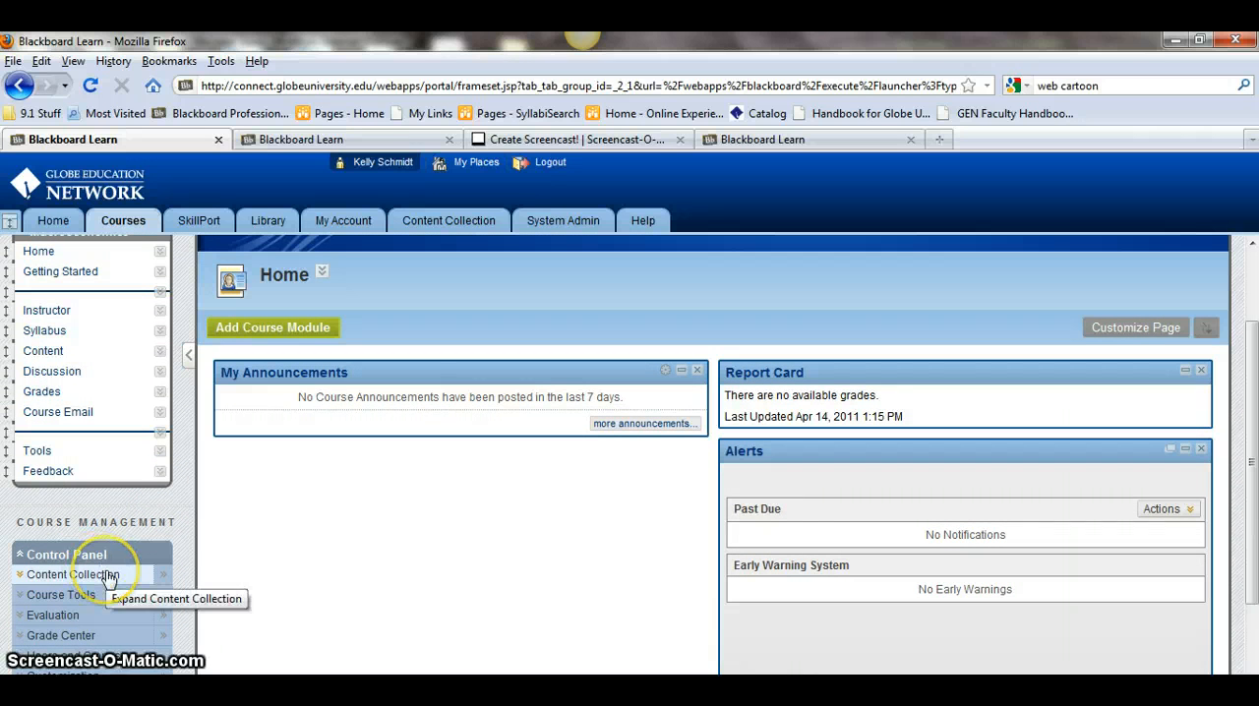
{"action": "left_click", "coordinate": [21, 577]}
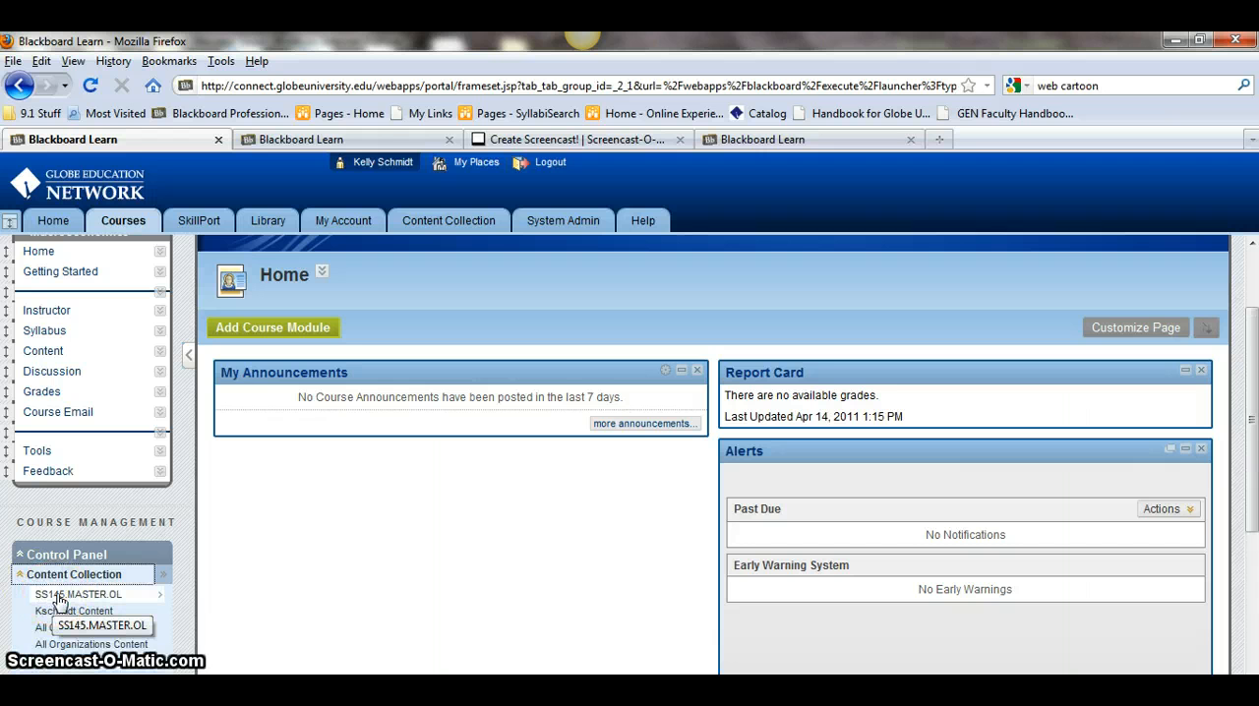
{"action": "left_click", "coordinate": [59, 597]}
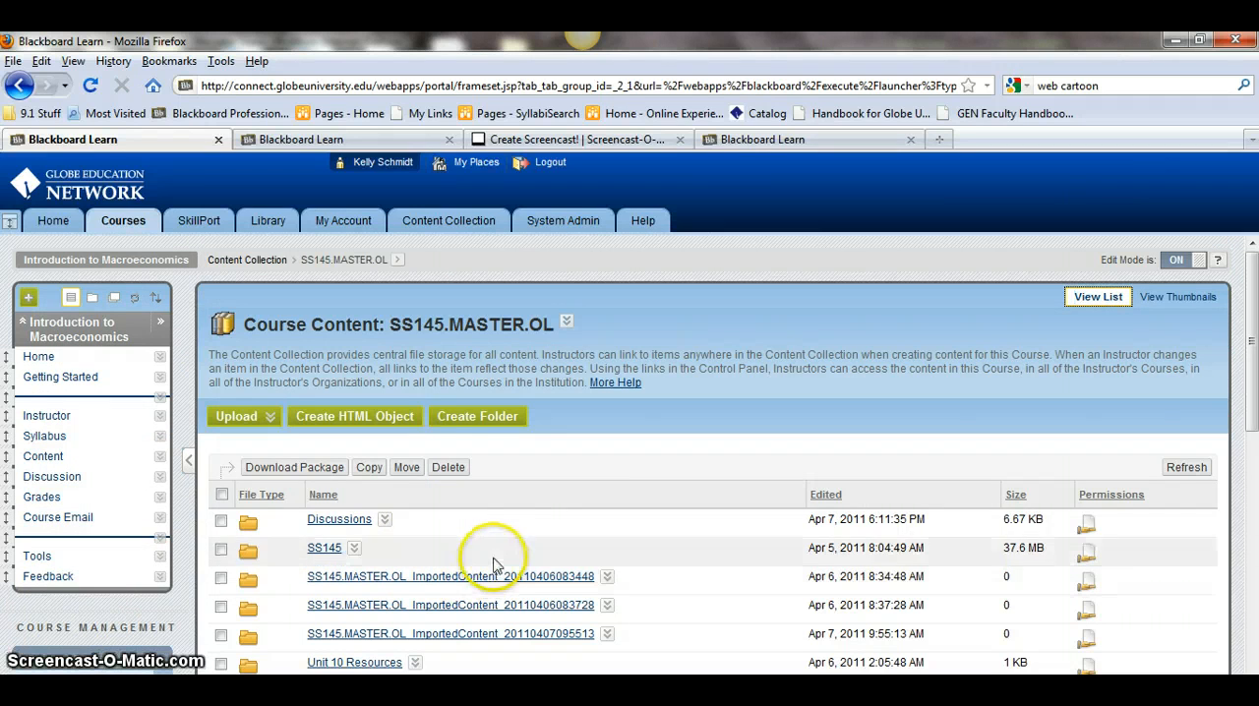
{"action": "left_click", "coordinate": [555, 322]}
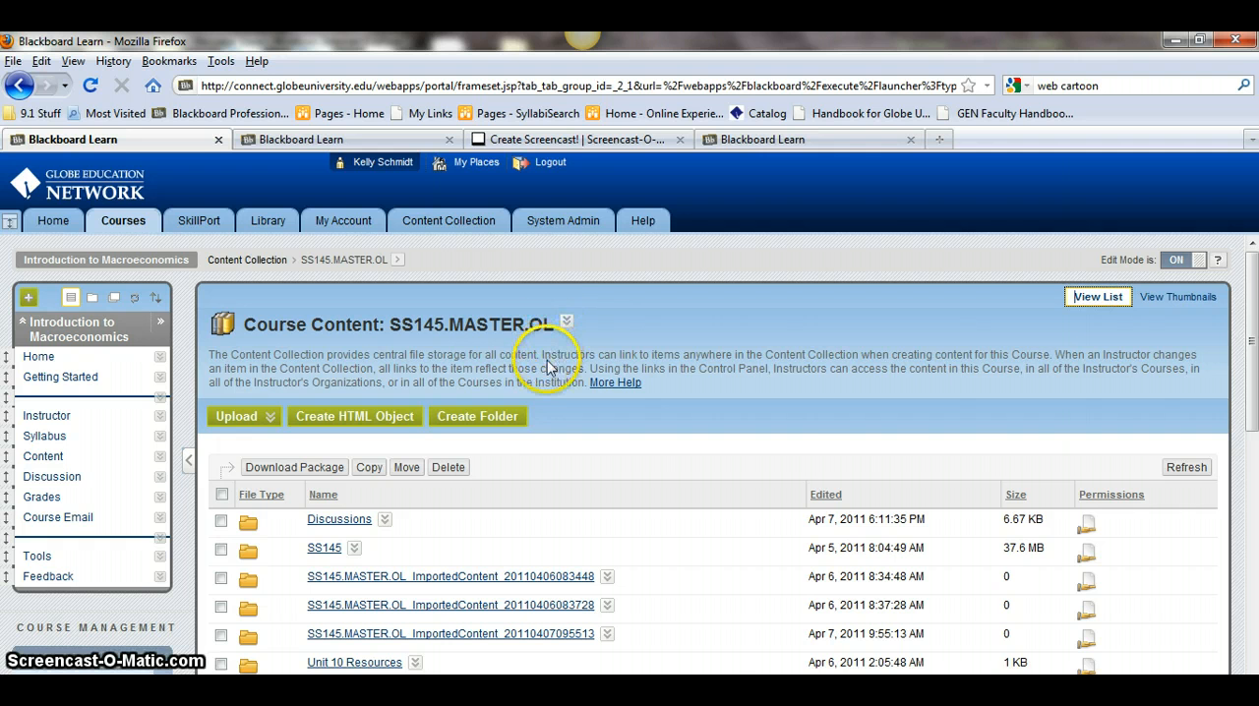
{"action": "scroll", "coordinate": [547, 367], "scroll_direction": "down", "scroll_amount": 2}
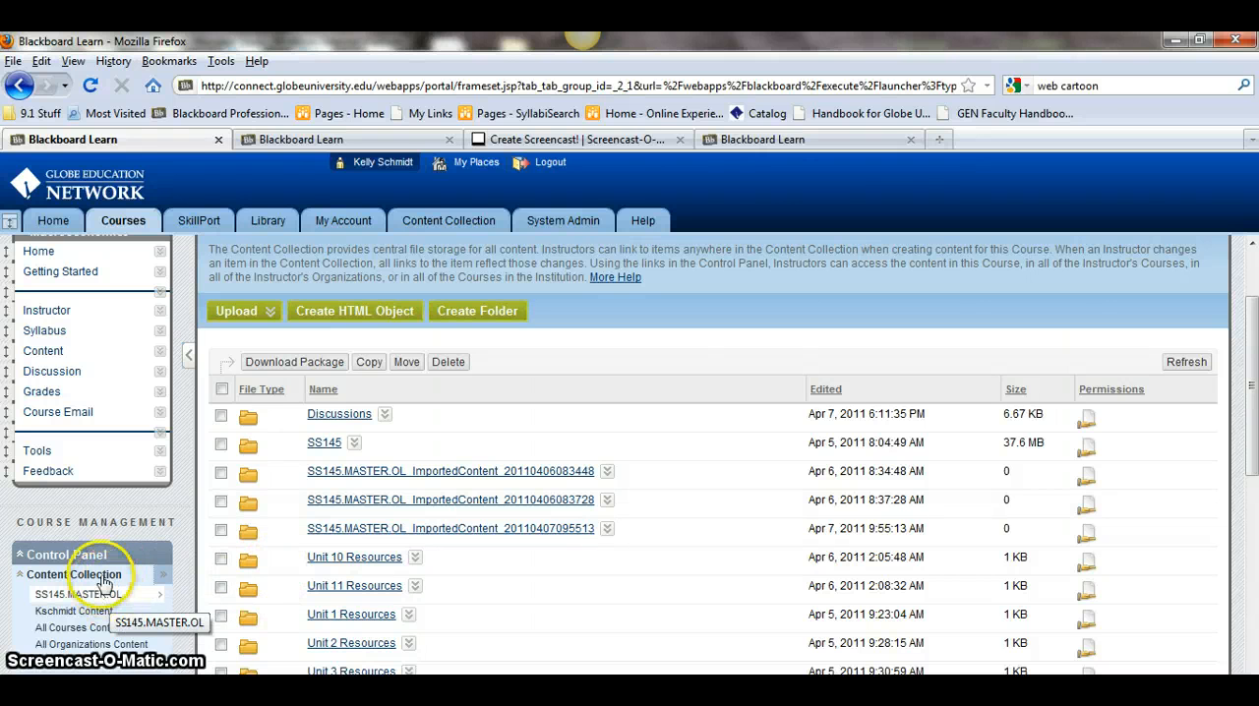
{"action": "left_click", "coordinate": [847, 143]}
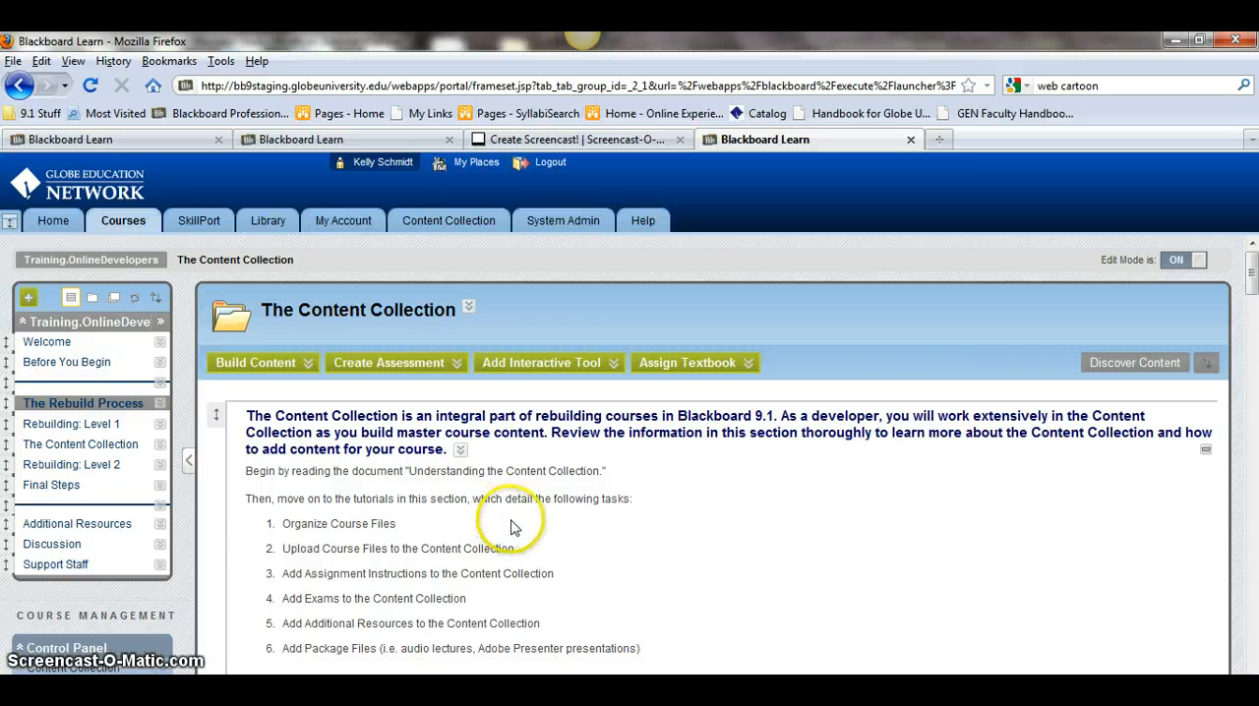
{"action": "left_click", "coordinate": [165, 143]}
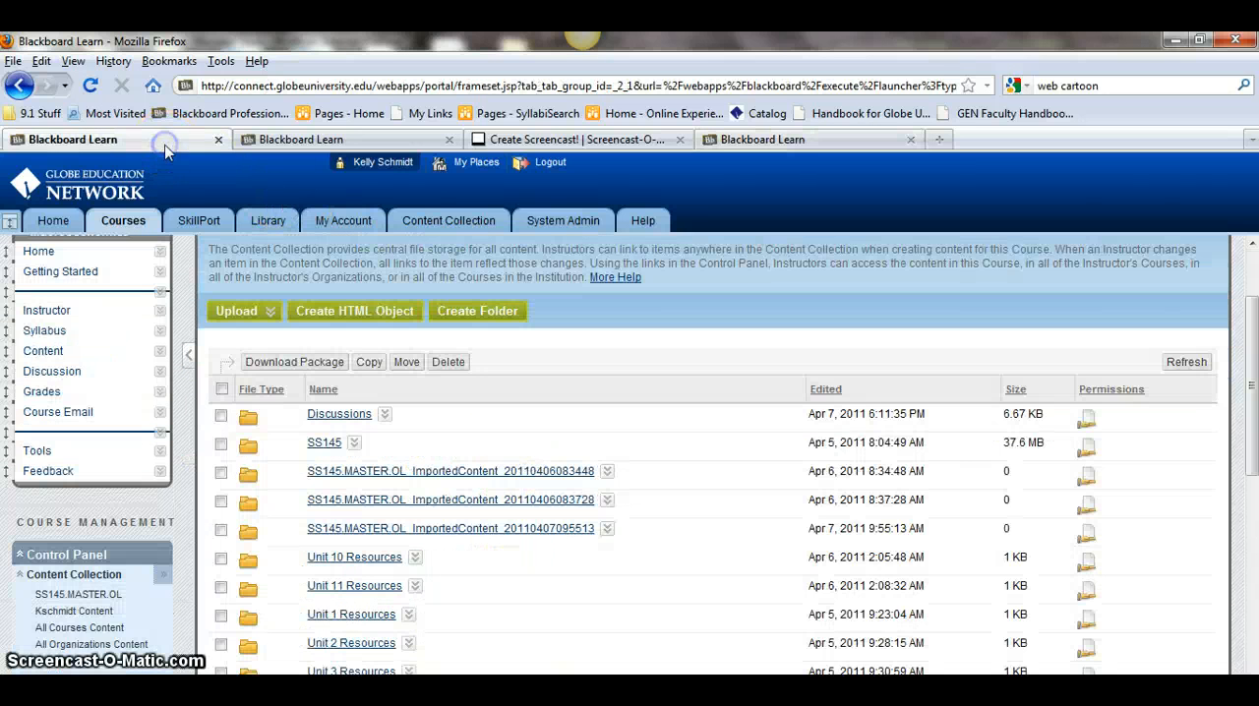
{"action": "left_click", "coordinate": [25, 581]}
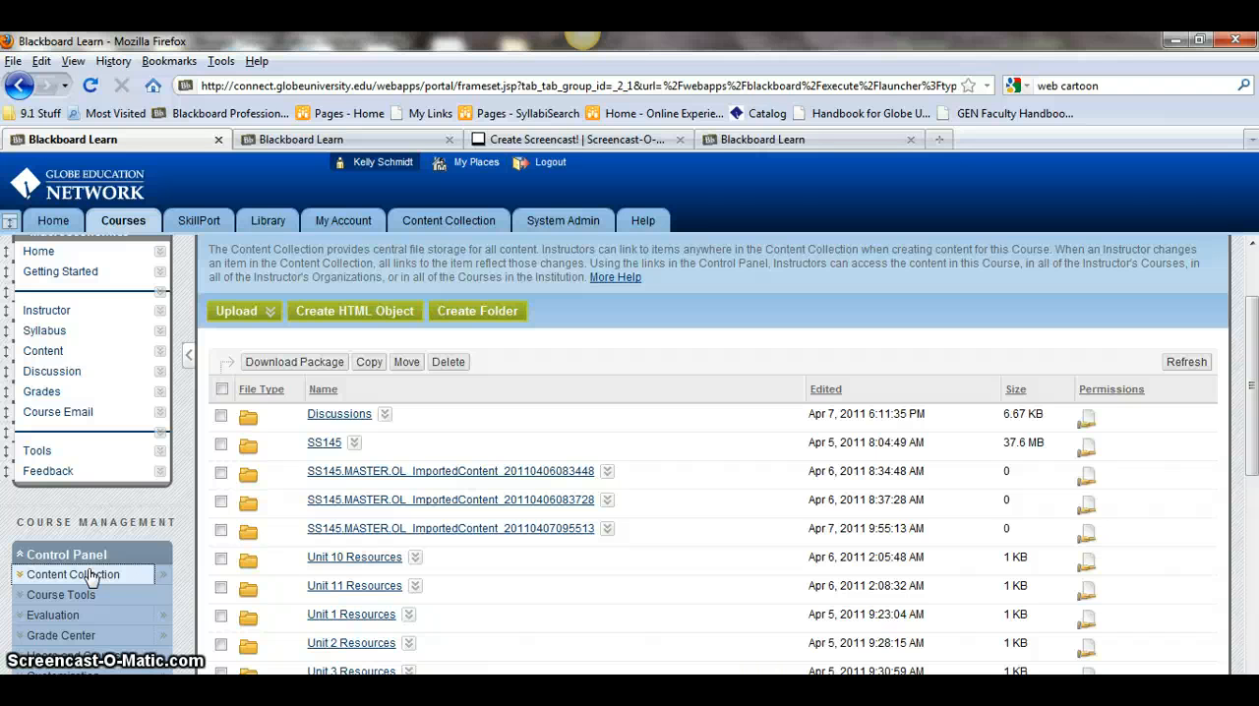
{"action": "left_click", "coordinate": [95, 573]}
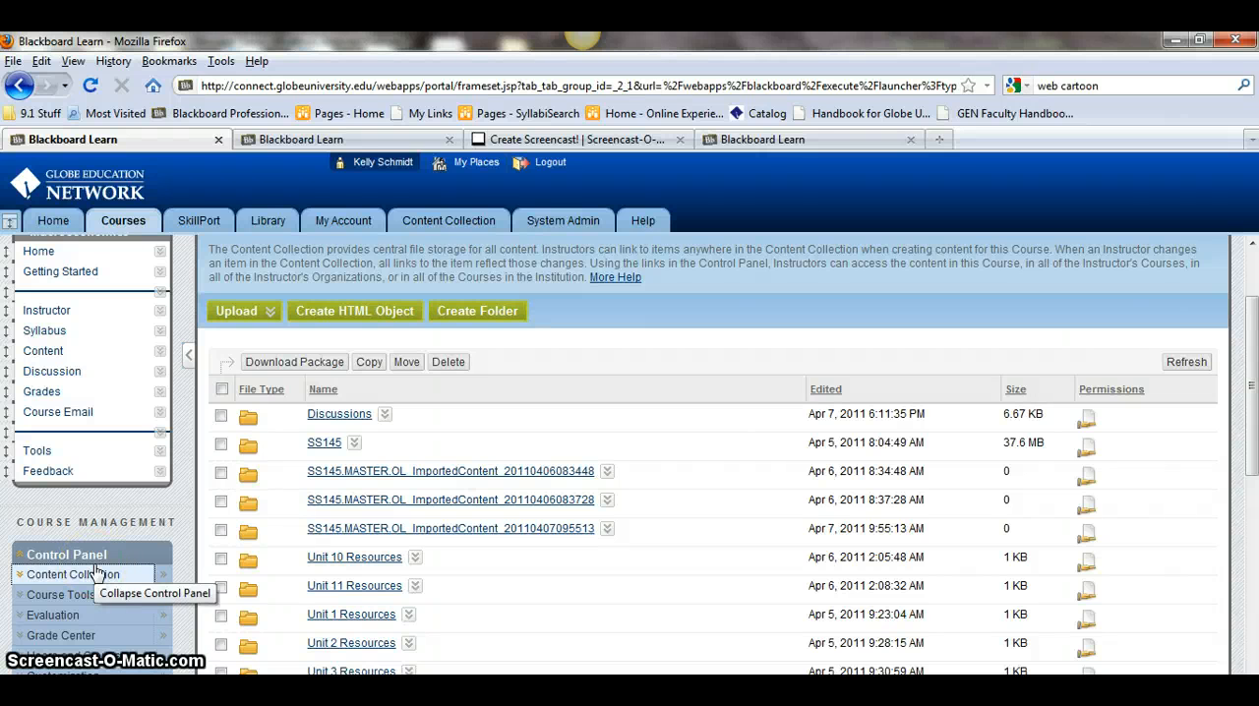
{"action": "left_click", "coordinate": [61, 576]}
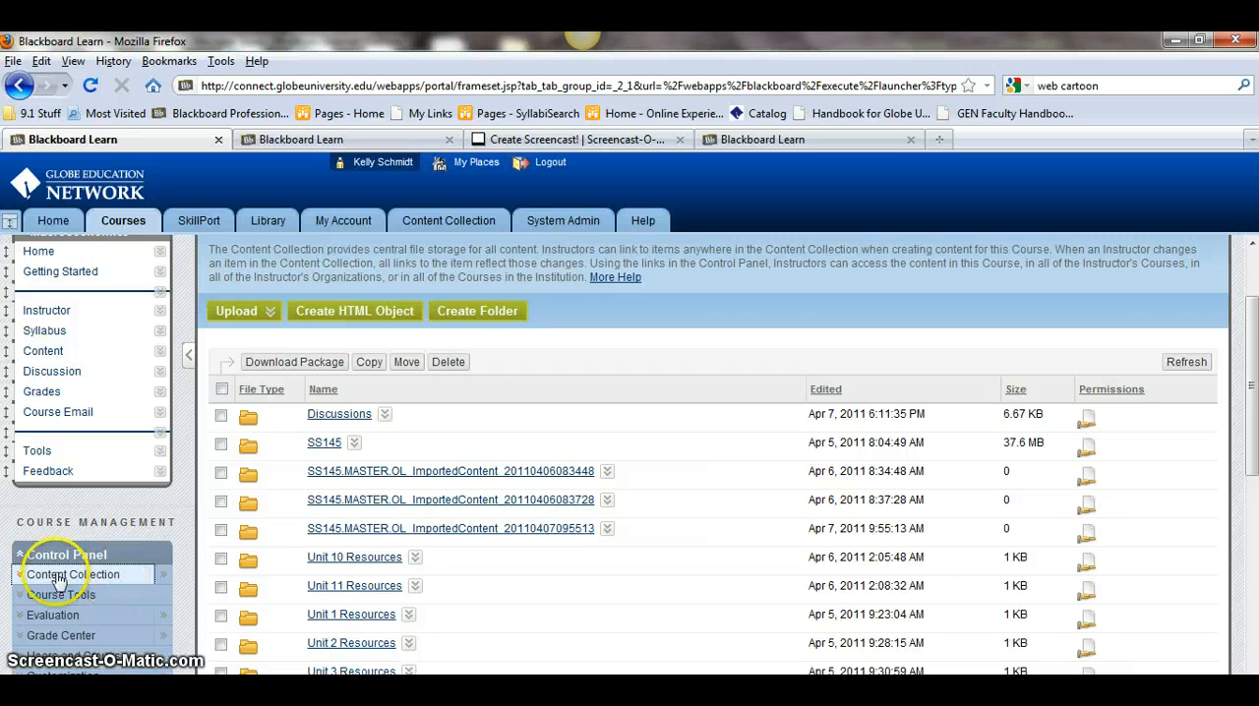
{"action": "left_click", "coordinate": [26, 580]}
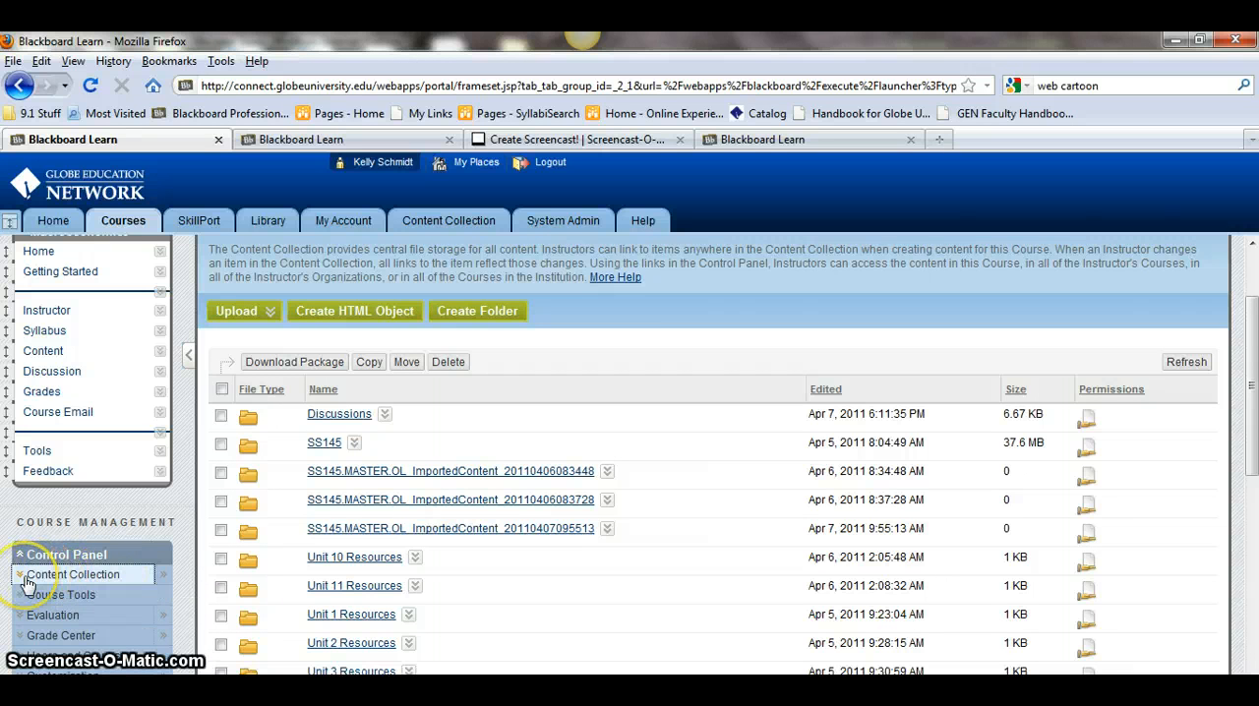
- Open the course Discussion Board and start creating a new forum
{"action": "scroll", "coordinate": [160, 538], "scroll_direction": "up", "scroll_amount": 2}
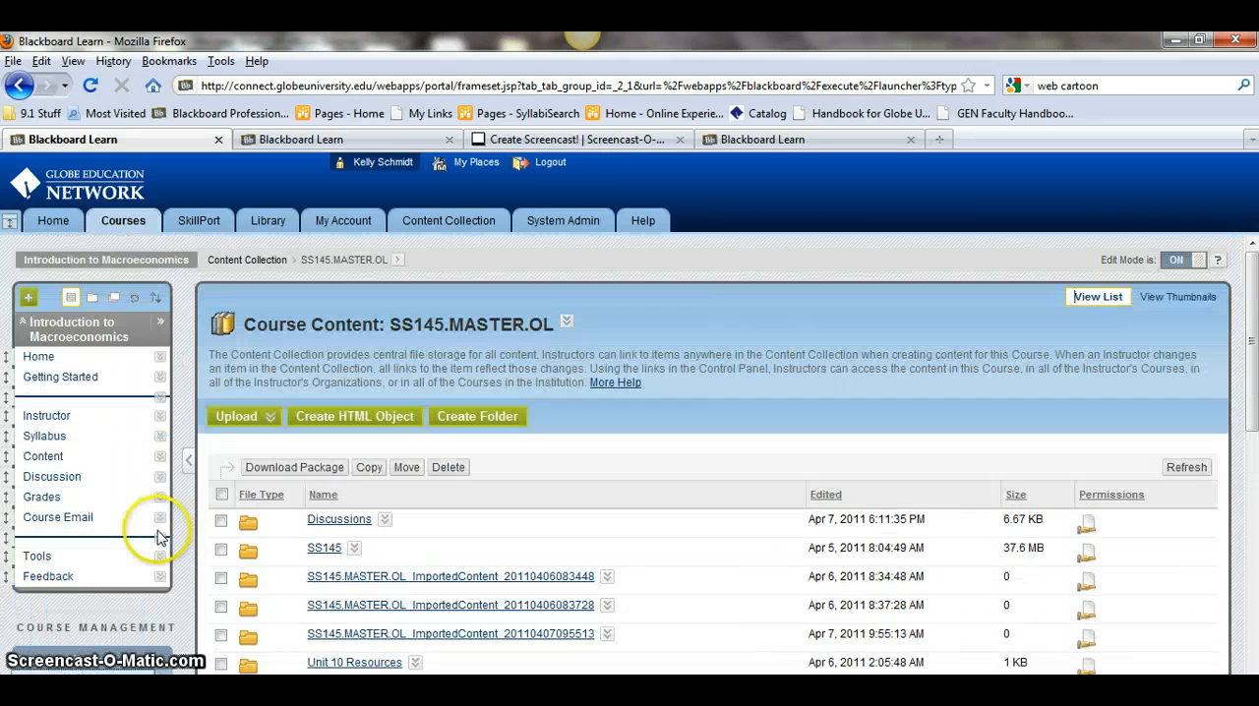
{"action": "left_click", "coordinate": [54, 478]}
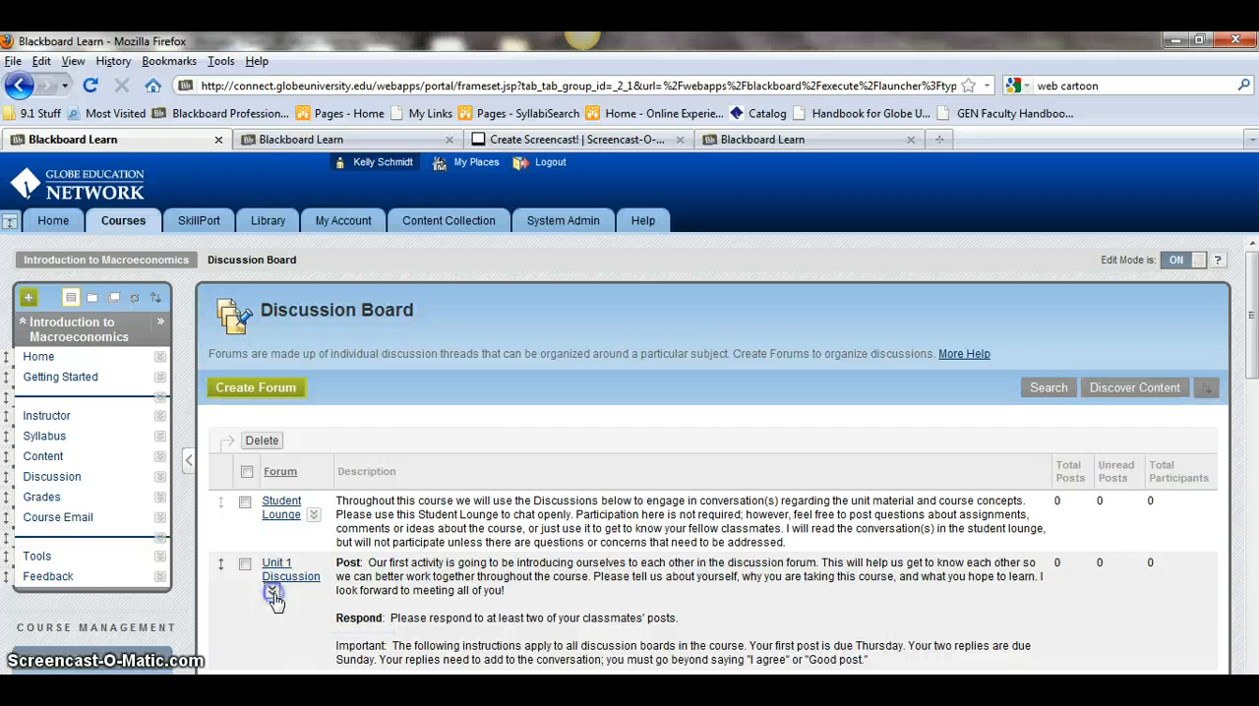
{"action": "left_click", "coordinate": [273, 594]}
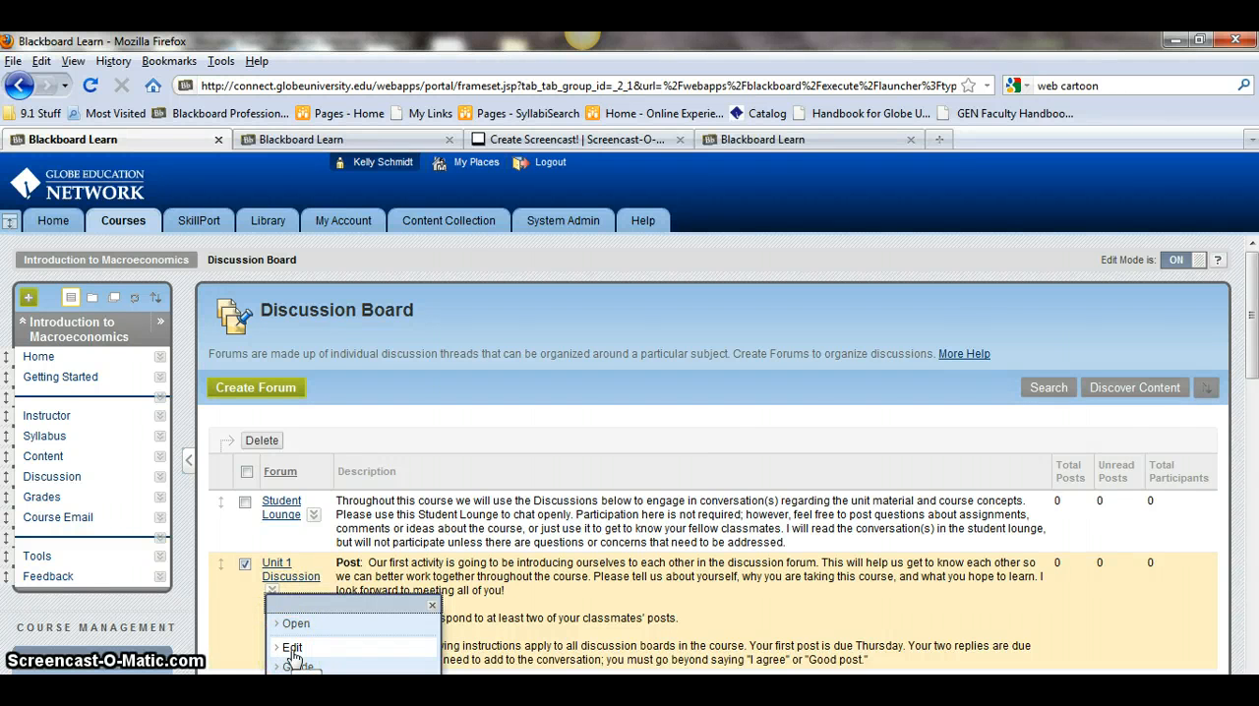
{"action": "left_click", "coordinate": [286, 391]}
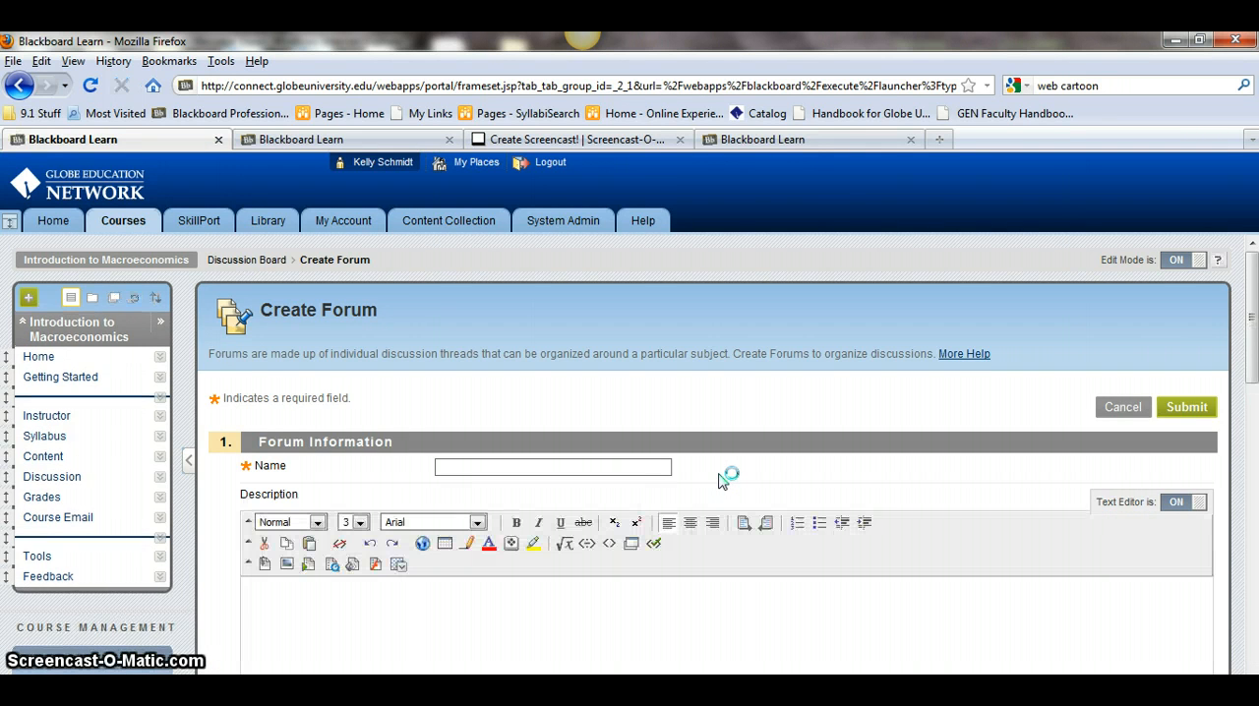
- Enable saving the forum description as a reusable object
{"action": "scroll", "coordinate": [719, 474], "scroll_direction": "down", "scroll_amount": 4}
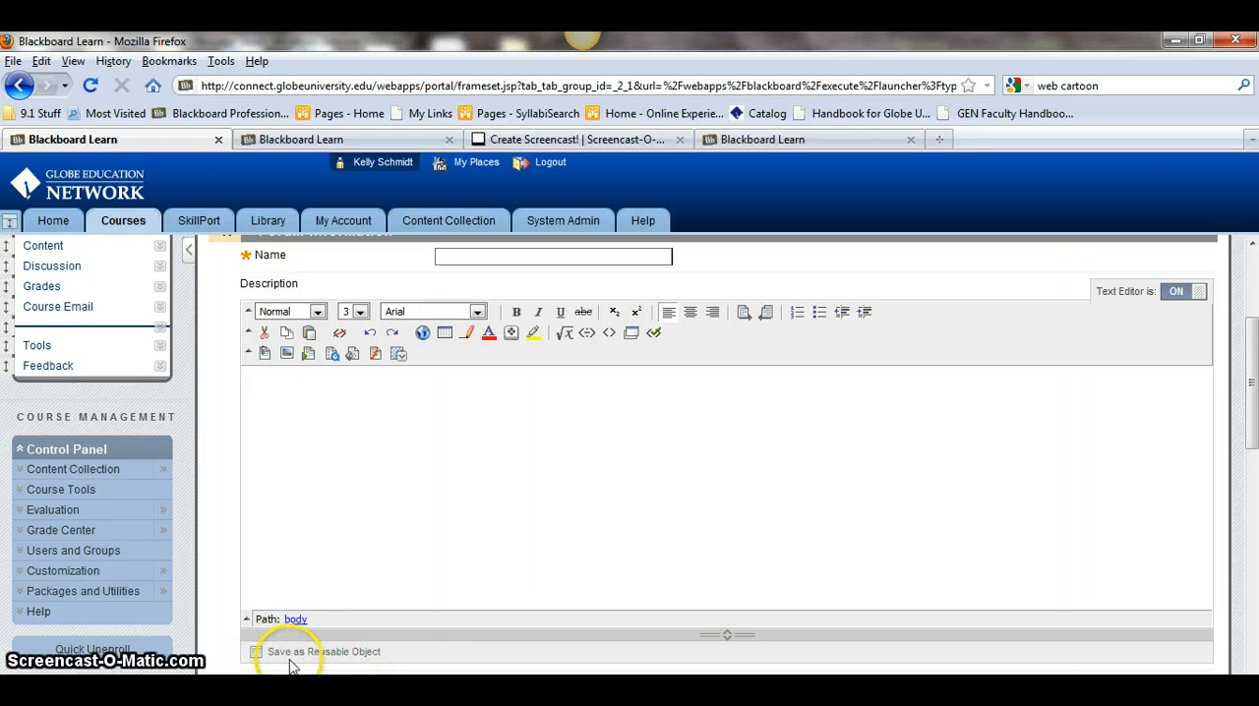
{"action": "left_click", "coordinate": [255, 653]}
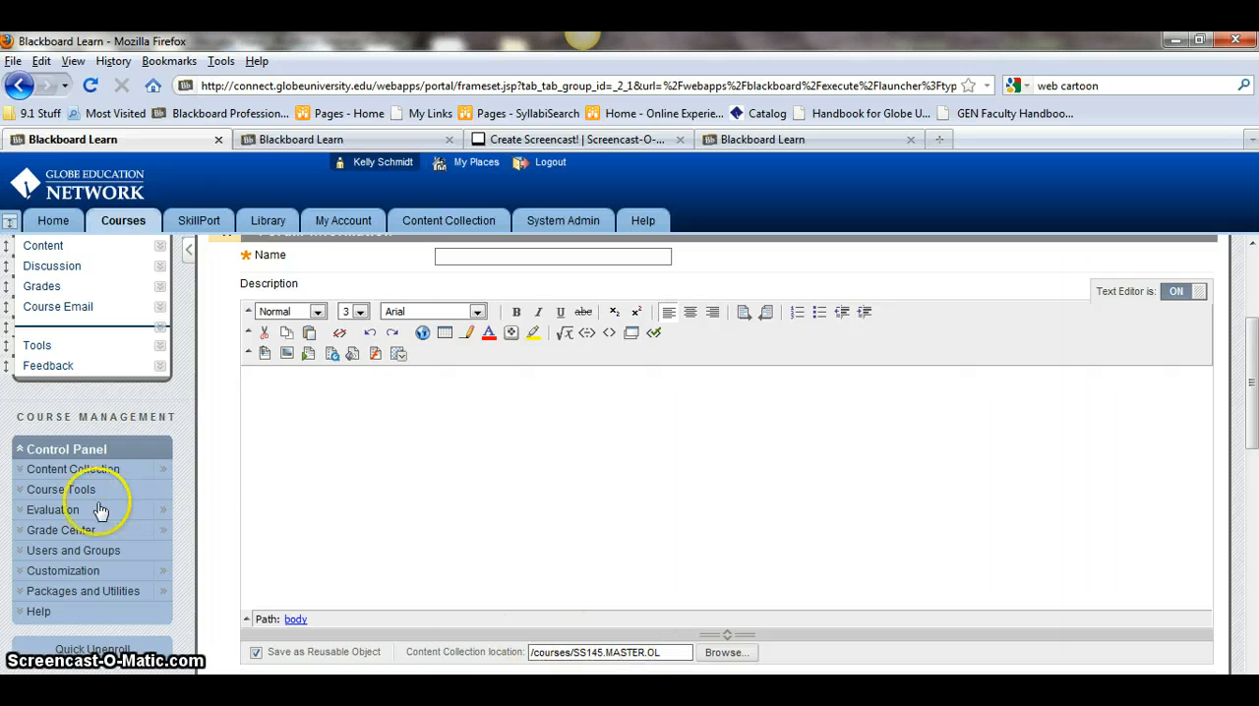
{"action": "left_click", "coordinate": [20, 473]}
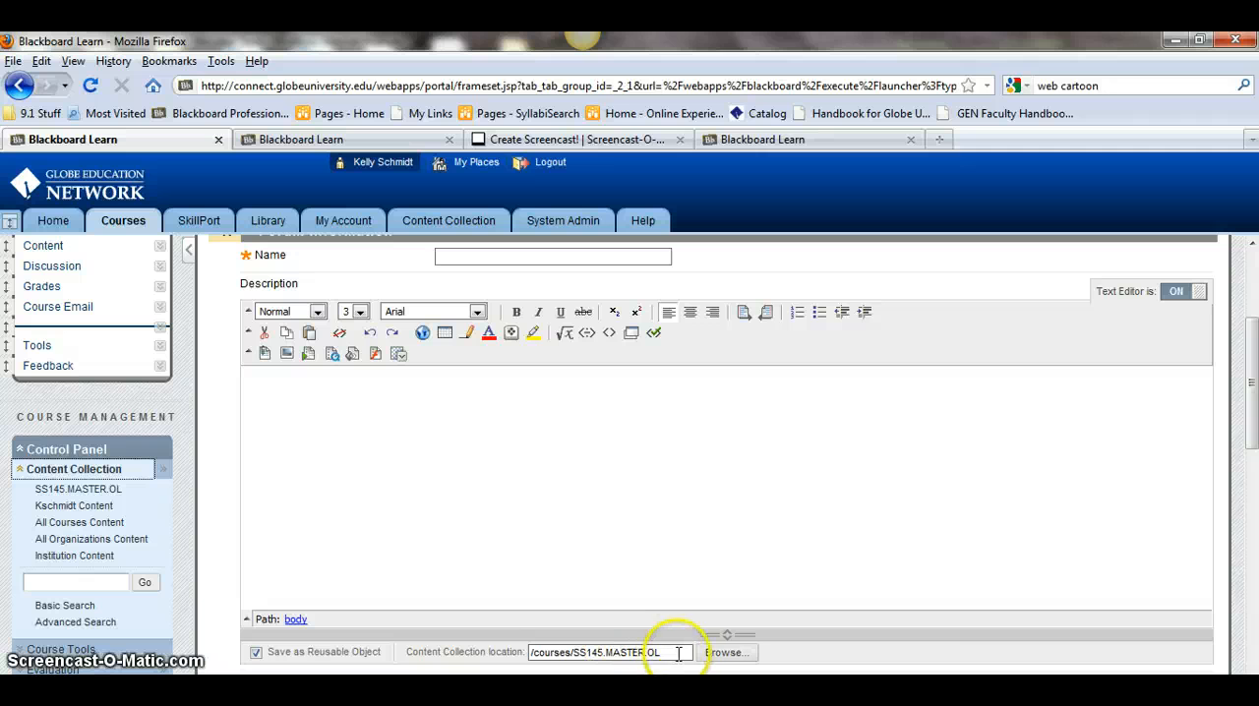
- Browse the Content Collection location to the institution library's Business folder and select the BS105 folder
{"action": "left_click", "coordinate": [734, 656]}
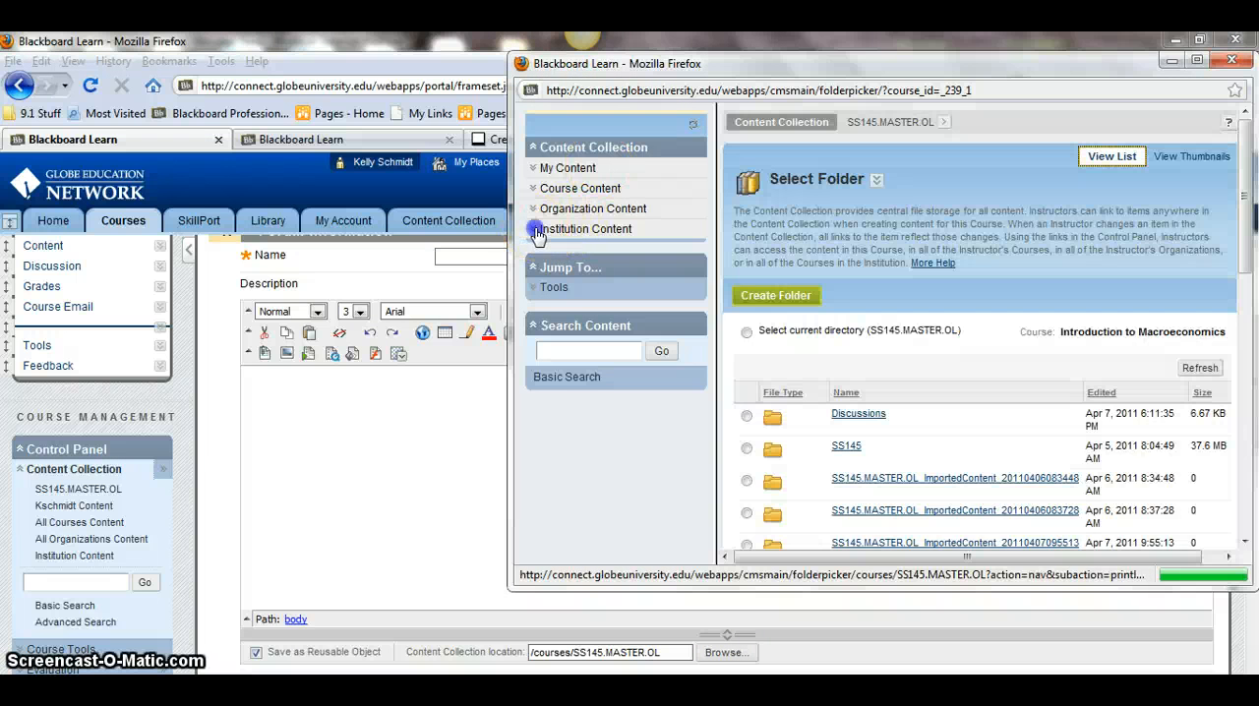
{"action": "left_click", "coordinate": [543, 230]}
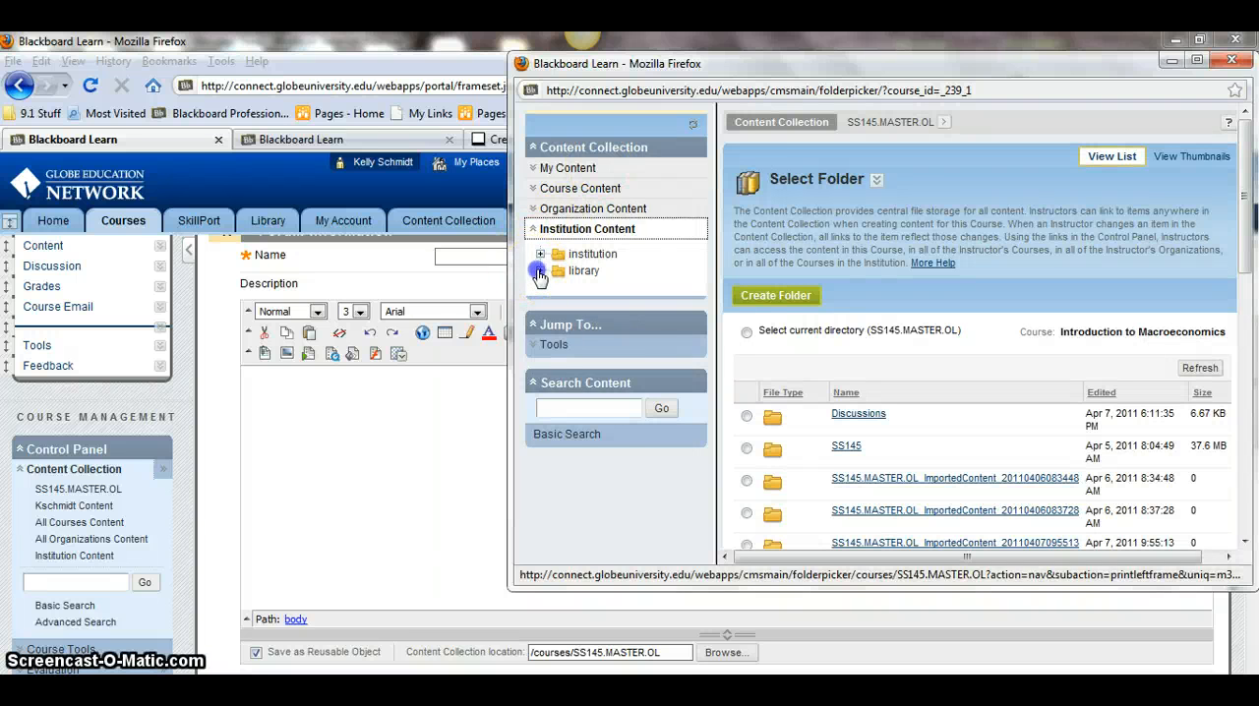
{"action": "left_click", "coordinate": [540, 270]}
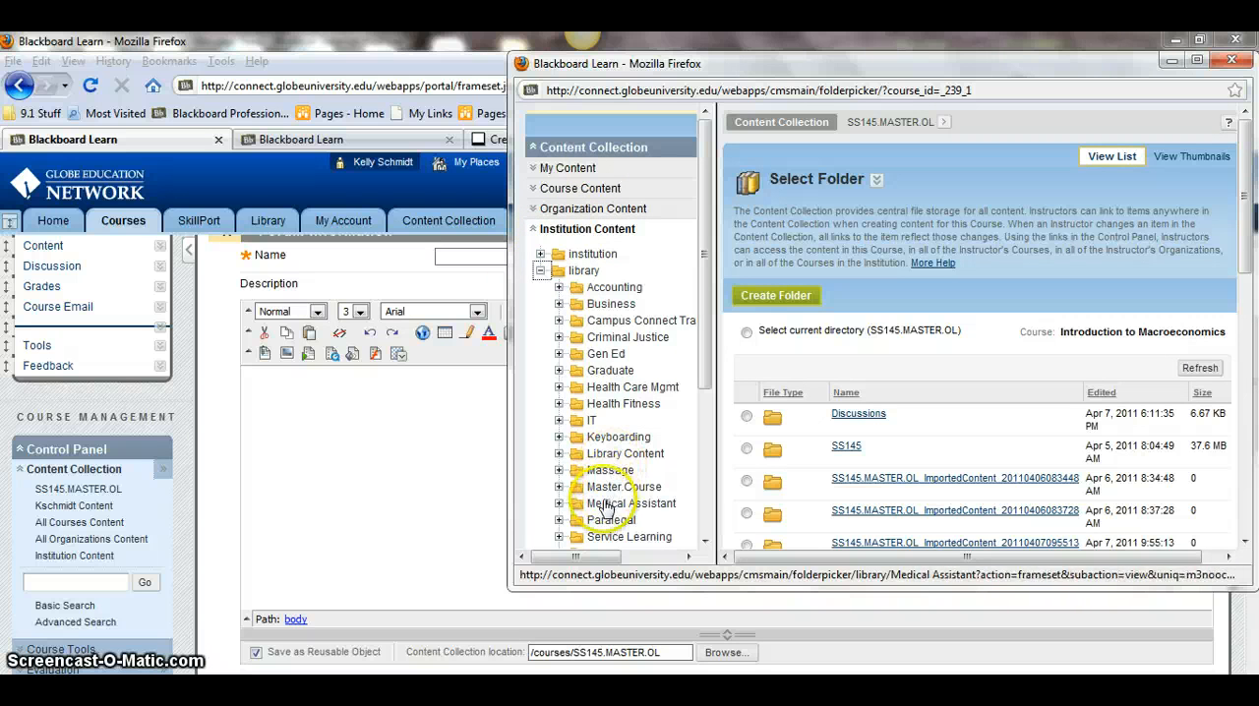
{"action": "left_click", "coordinate": [612, 304]}
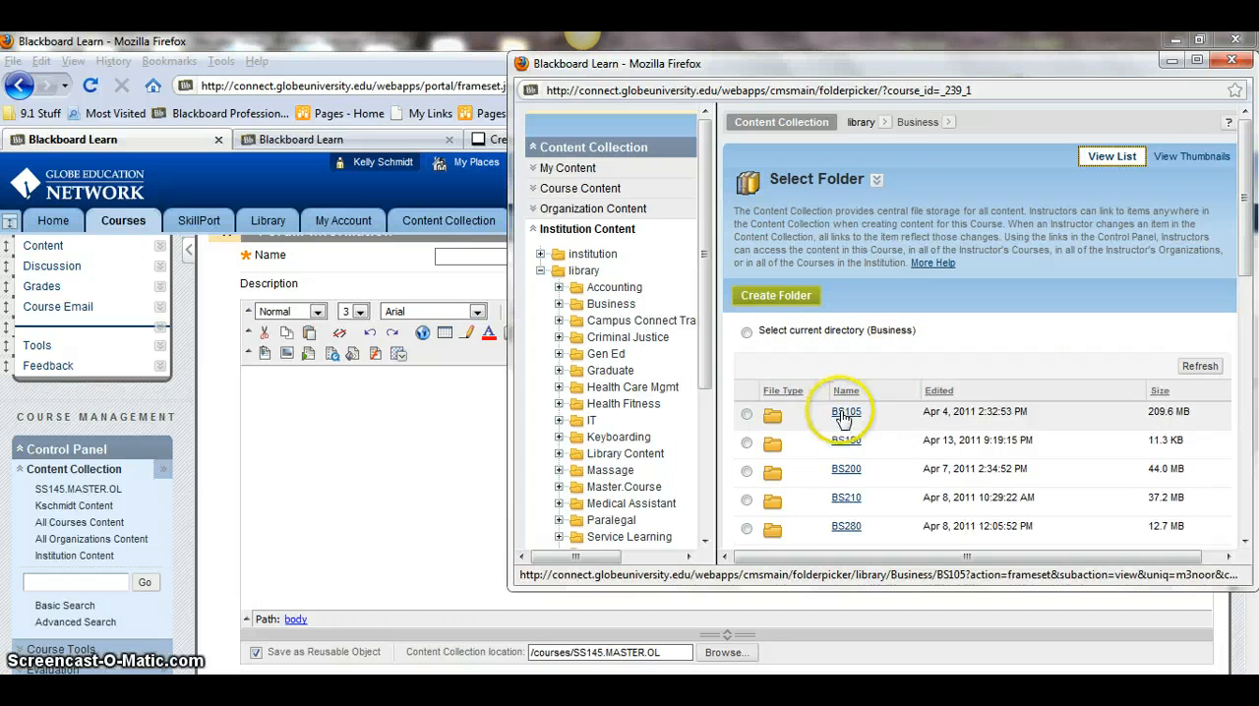
{"action": "scroll", "coordinate": [846, 417], "scroll_direction": "down", "scroll_amount": 2}
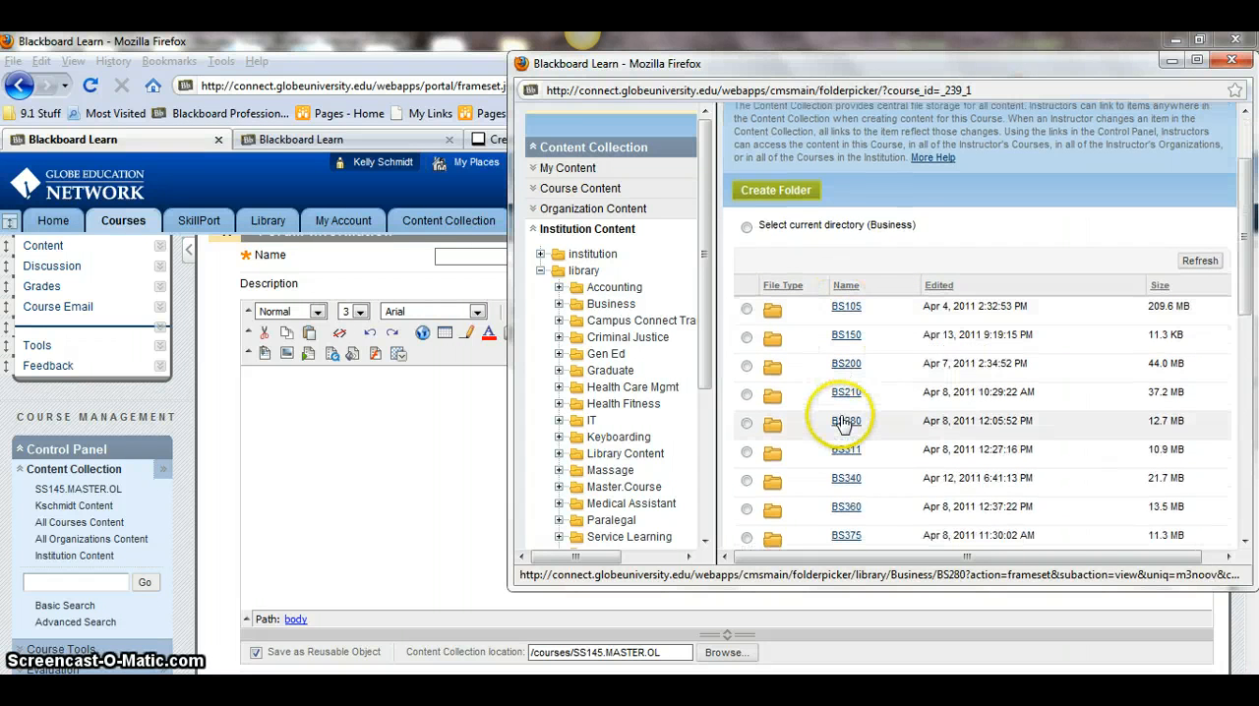
{"action": "left_click", "coordinate": [747, 309]}
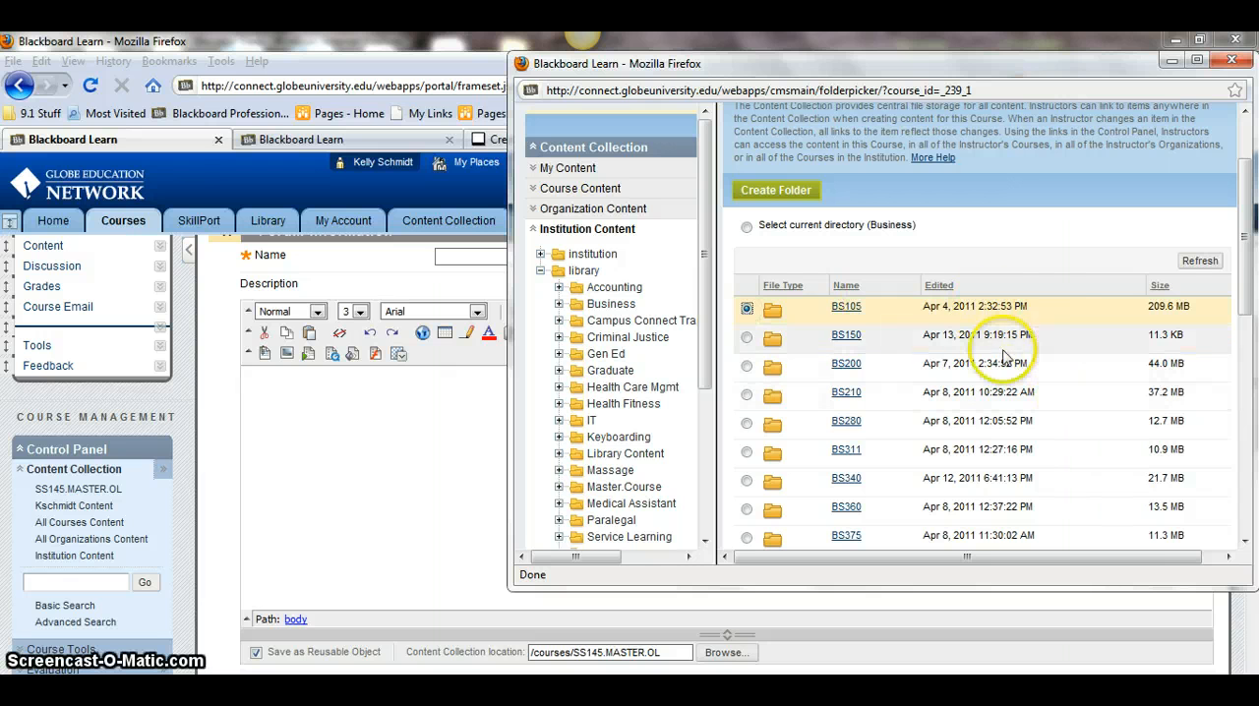
{"action": "left_click", "coordinate": [747, 308]}
{"action": "left_click", "coordinate": [768, 241]}
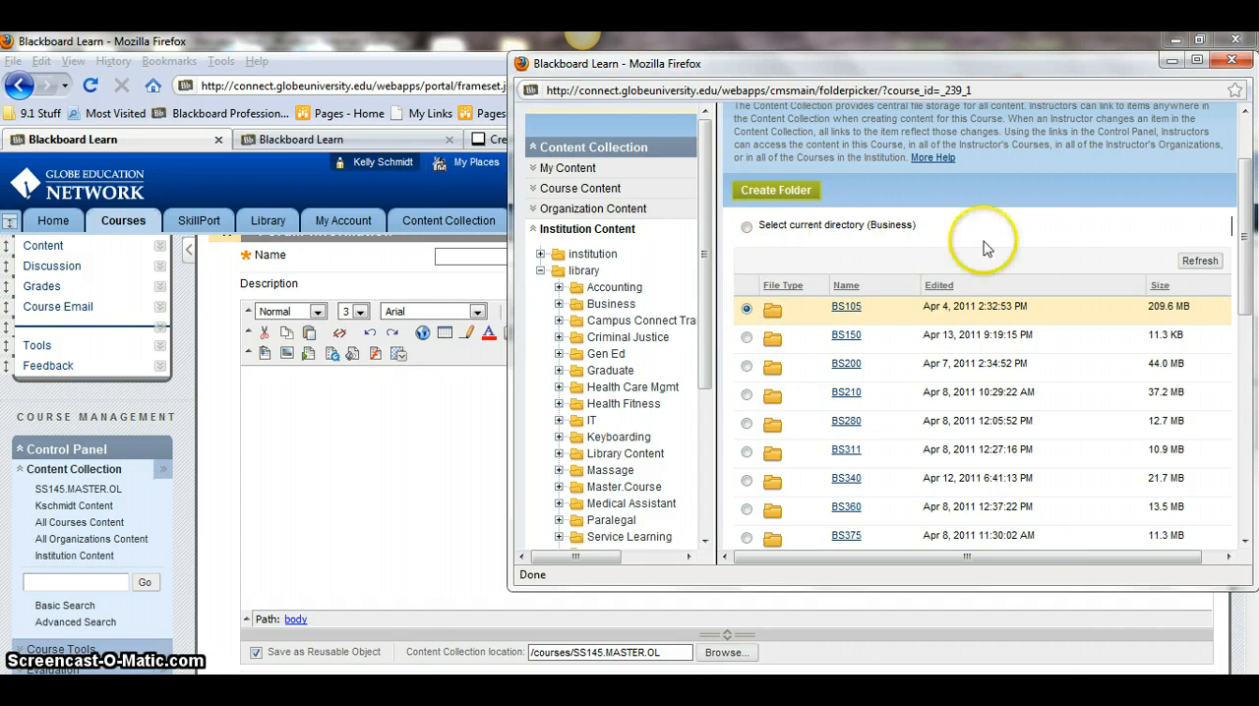
{"action": "scroll", "coordinate": [1043, 254], "scroll_direction": "up", "scroll_amount": 2}
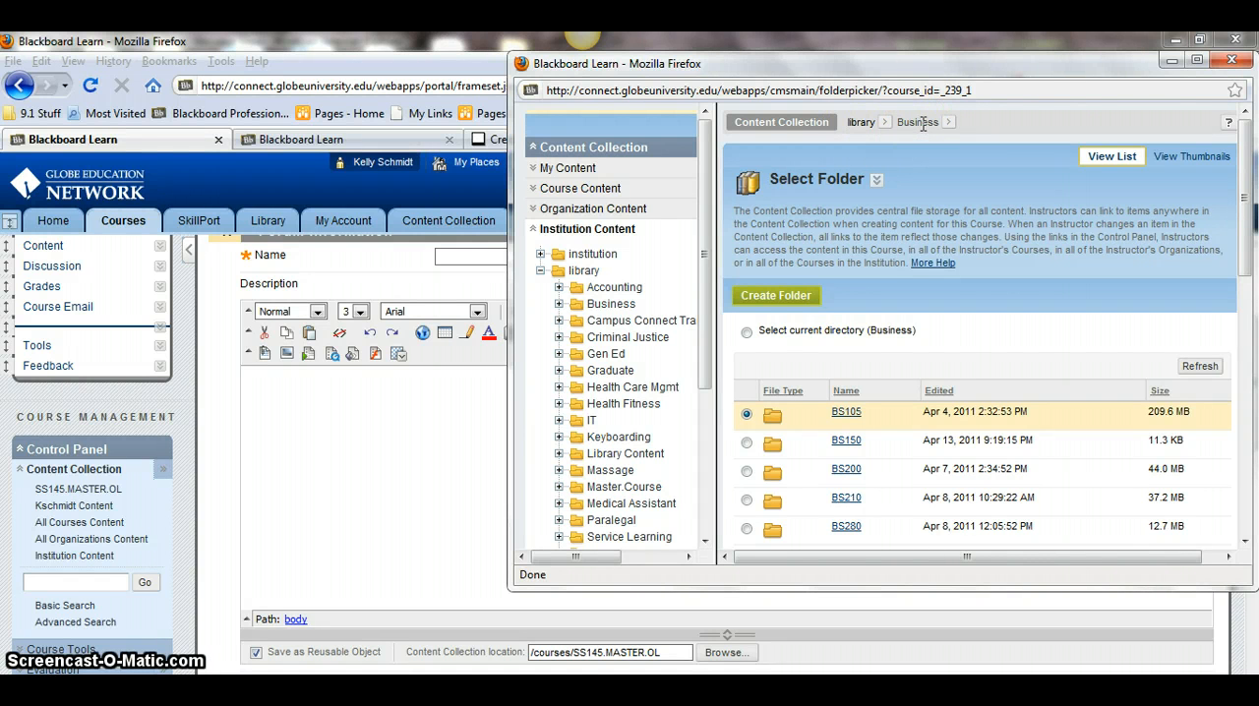
- Start creating a new folder named BS100 in the Business folder, then cancel the folder picker
{"action": "left_click", "coordinate": [763, 296]}
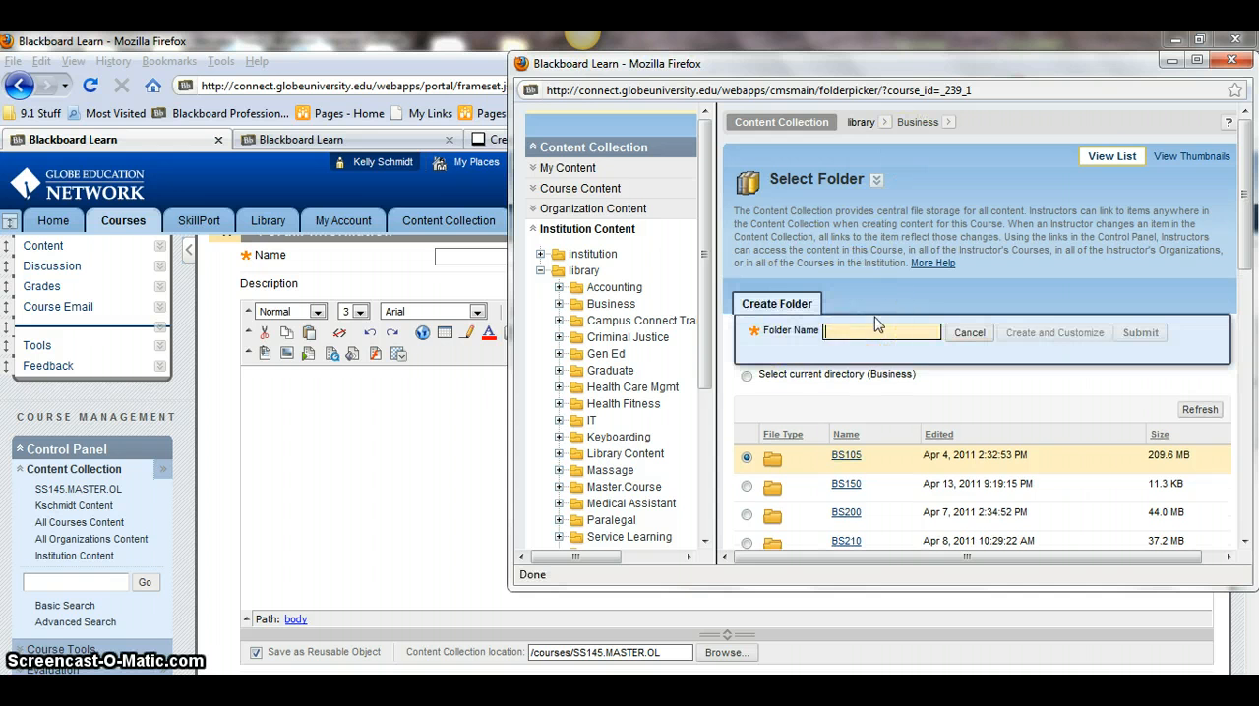
{"action": "type", "text": "BS100"}
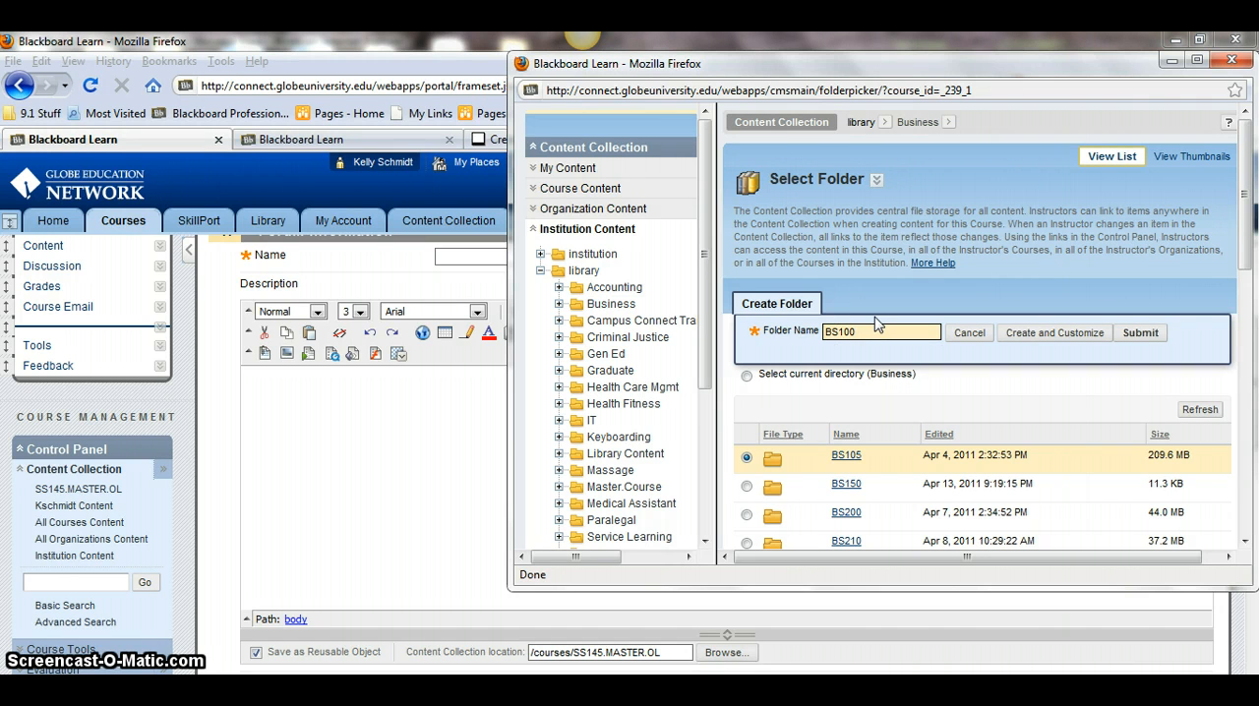
{"action": "left_click", "coordinate": [872, 330]}
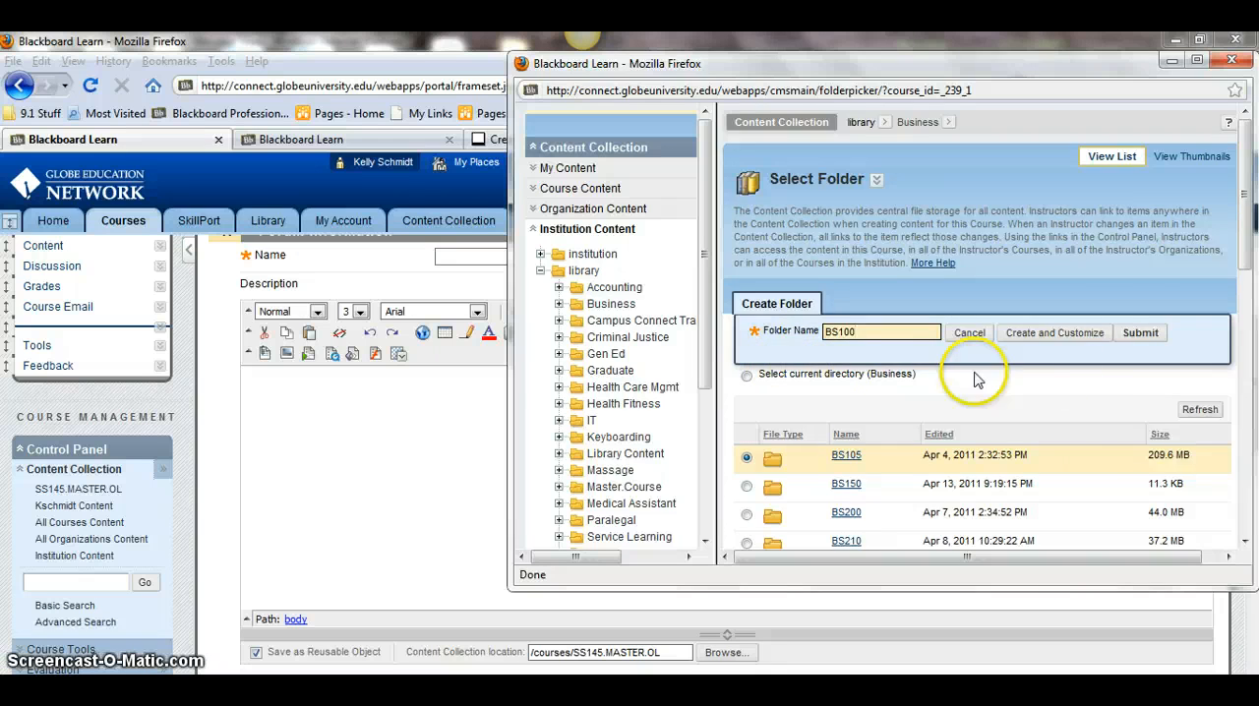
{"action": "scroll", "coordinate": [1121, 403], "scroll_direction": "down", "scroll_amount": 10}
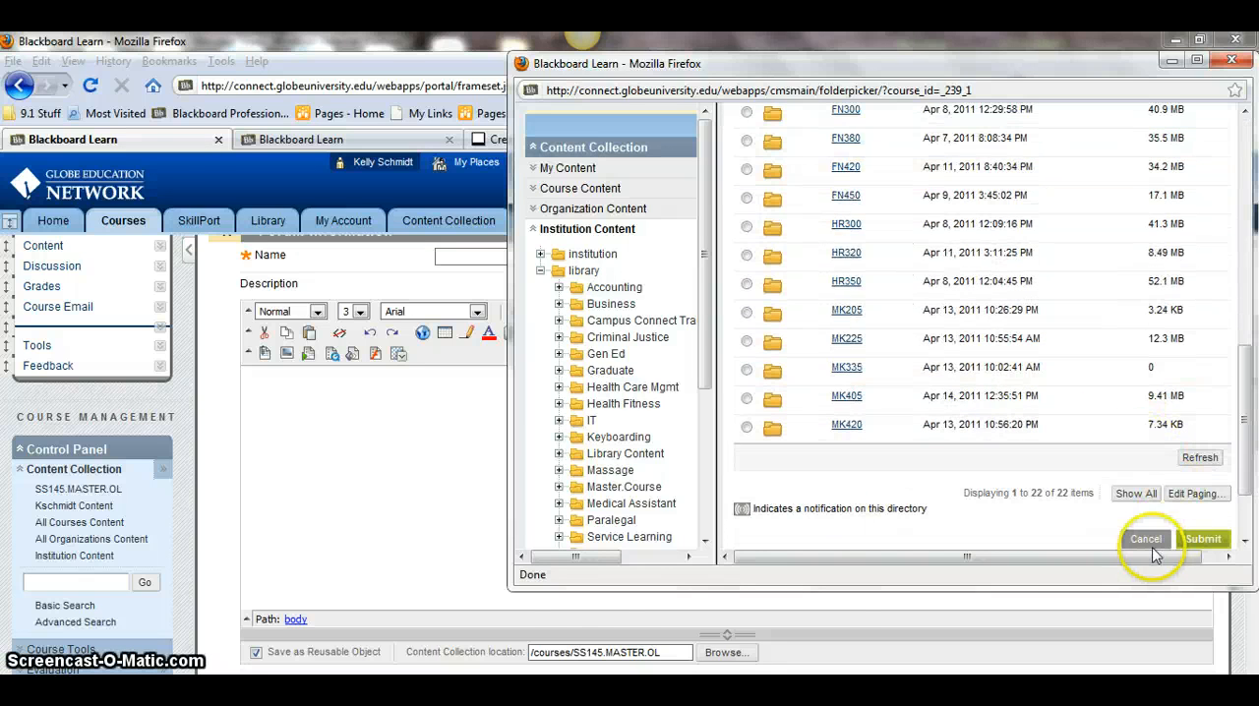
{"action": "left_click", "coordinate": [1146, 540]}
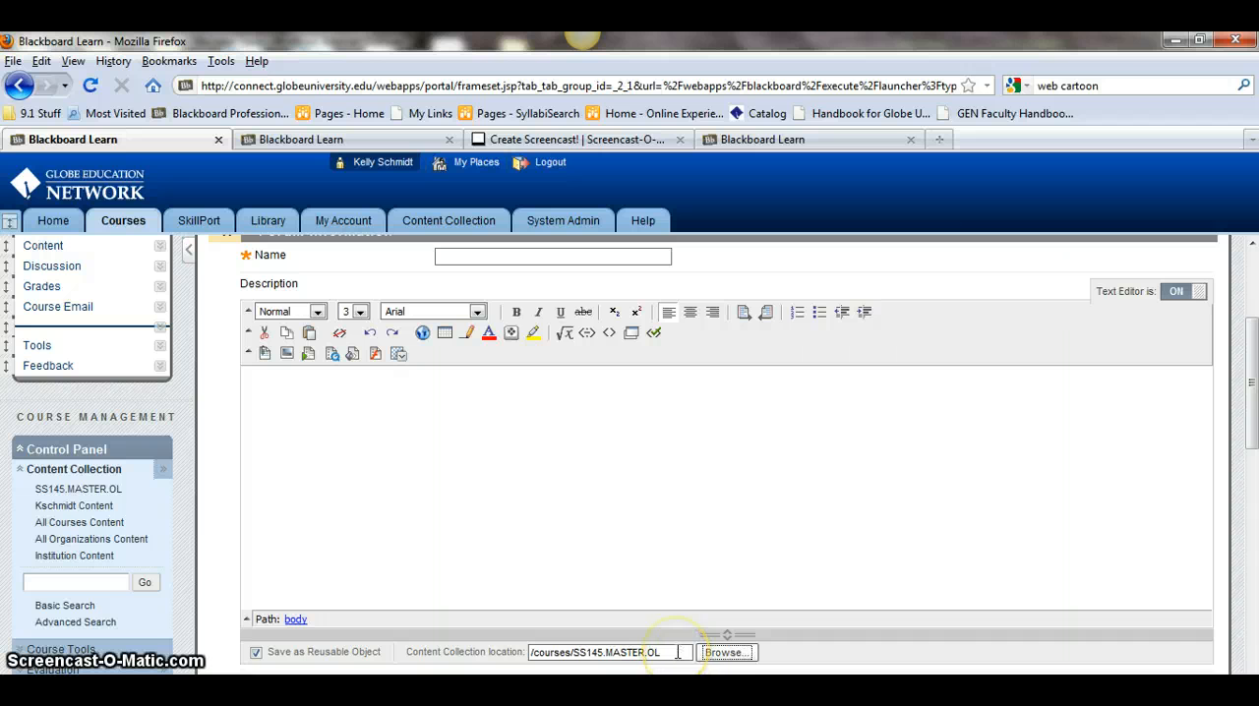
- Select the current Content Collection location path to replace it
{"action": "left_click_drag", "start_coordinate": [678, 652], "coordinate": [531, 650]}
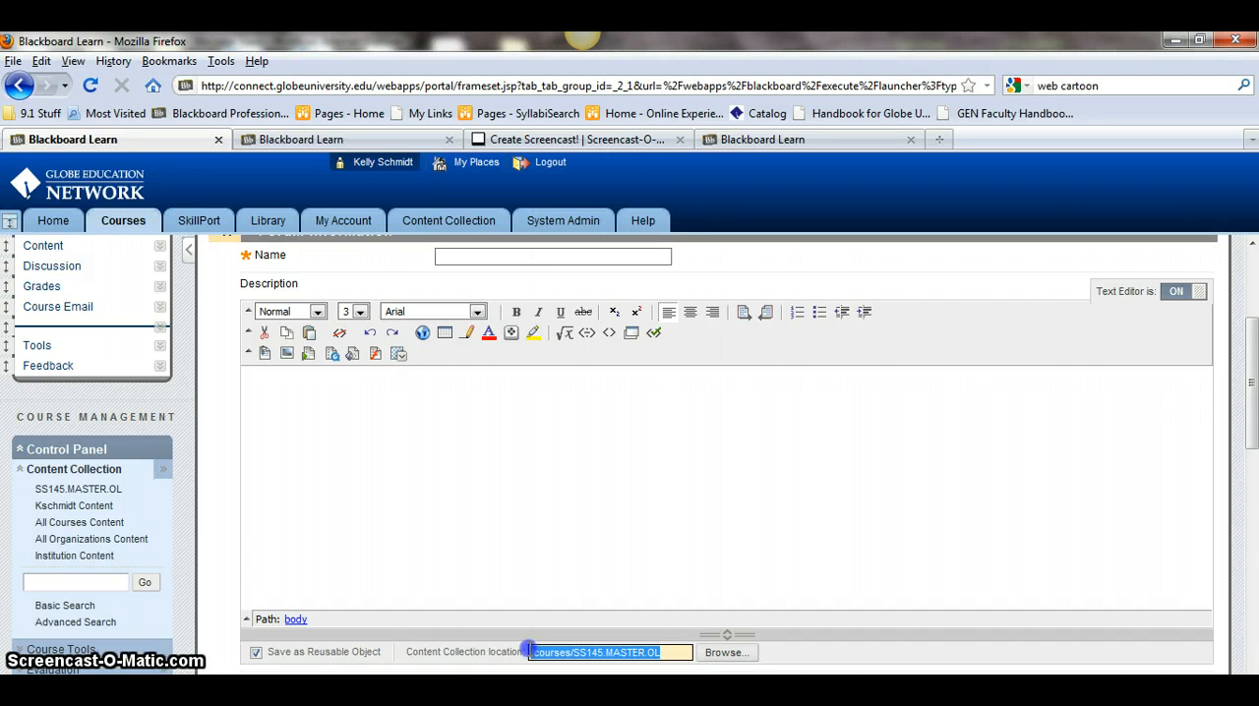